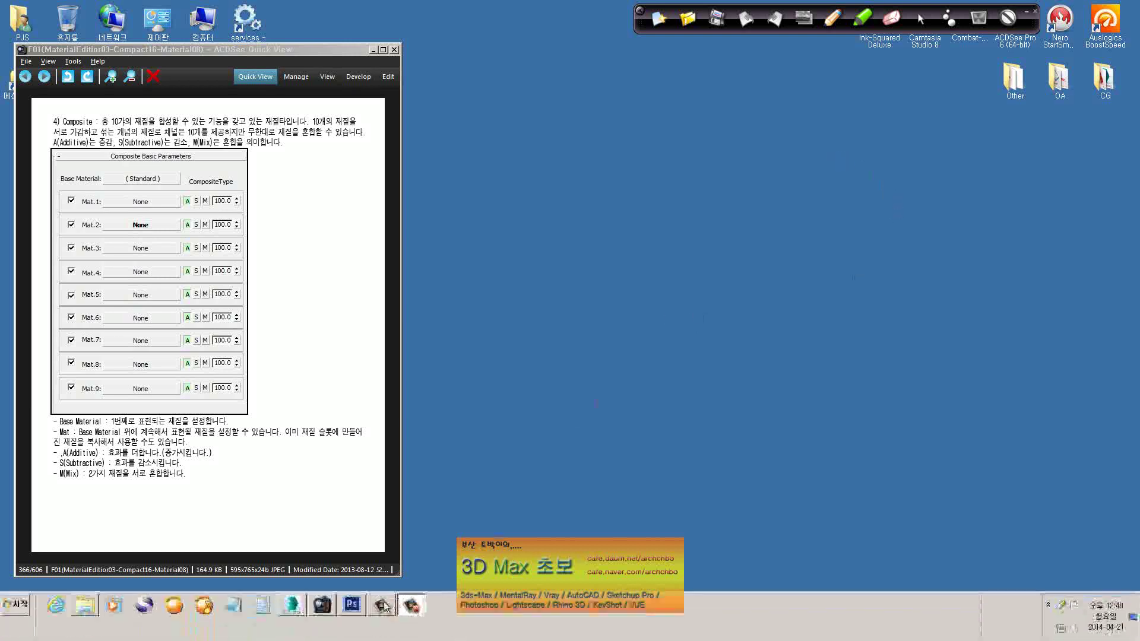
# Step: Restore the 3ds Max female-figure scene behind the ACDSee Composite reference page
pyautogui.click(293, 606)
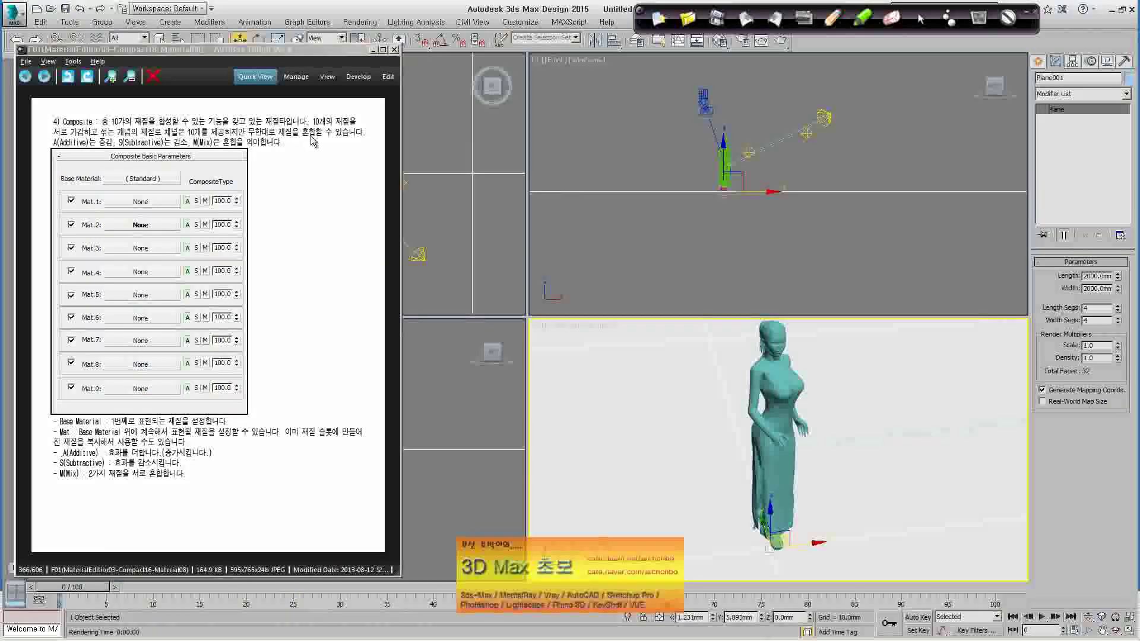
# Step: Convert material 07 - Default to Composite, keeping the old material as sub-material
pyautogui.click(720, 40)
pyautogui.moveTo(360, 45)
pyautogui.mouseDown()
pyautogui.moveTo(630, 47)
pyautogui.moveTo(567, 48)
pyautogui.mouseUp()
pyautogui.click(449, 111)
pyautogui.click(620, 226)
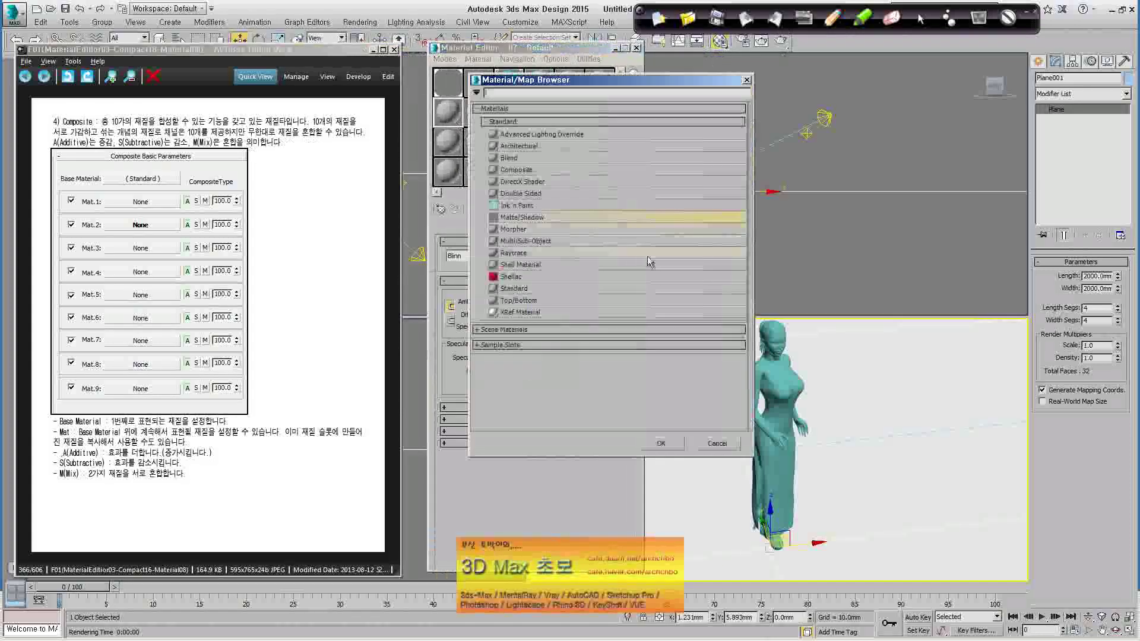
pyautogui.doubleClick(522, 169)
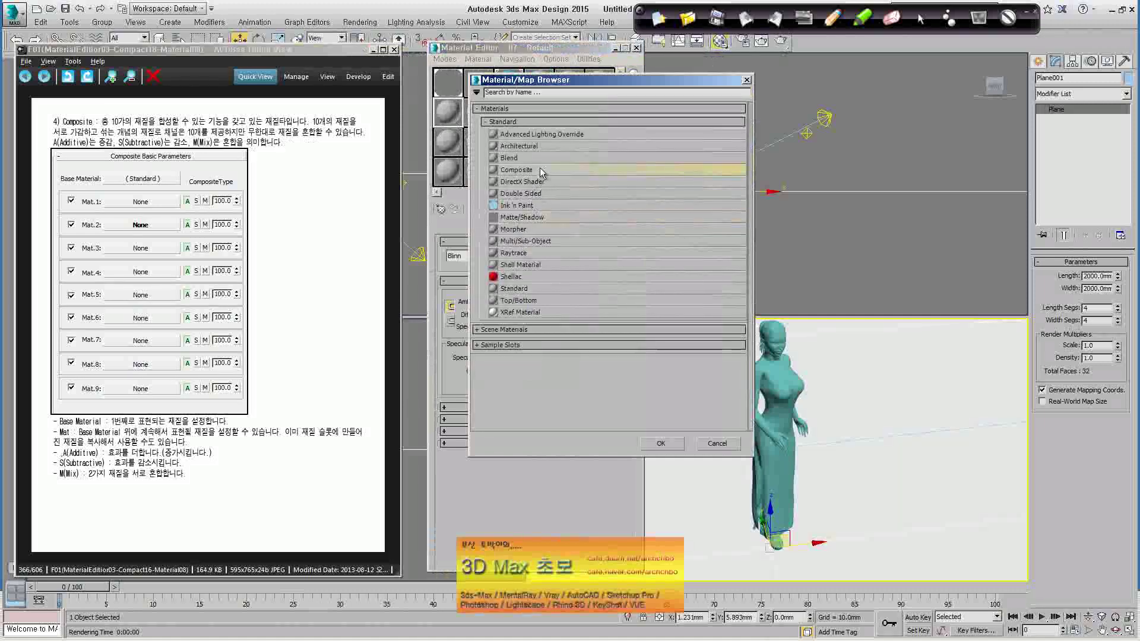
pyautogui.click(518, 338)
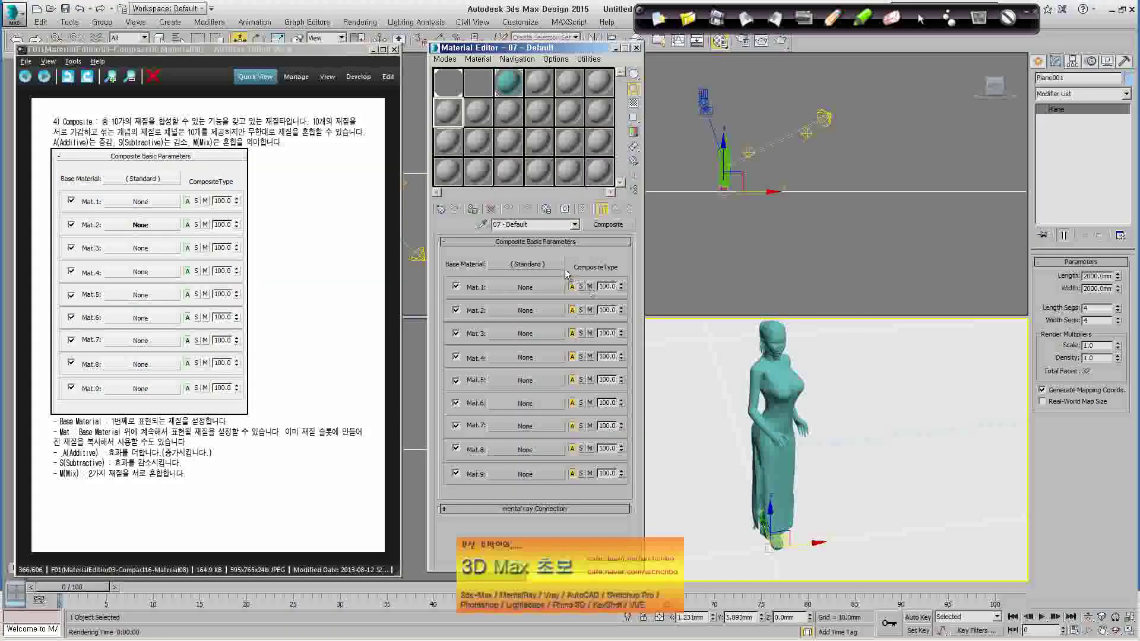
# Step: Give the Composite's base material a magenta diffuse colour
pyautogui.click(528, 264)
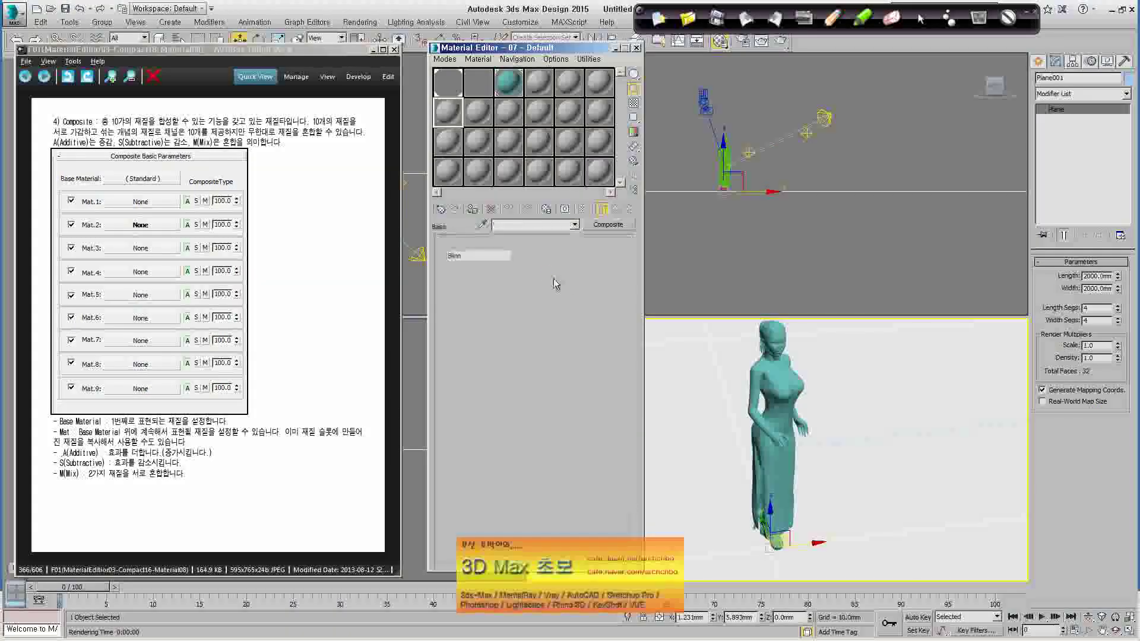
pyautogui.click(624, 227)
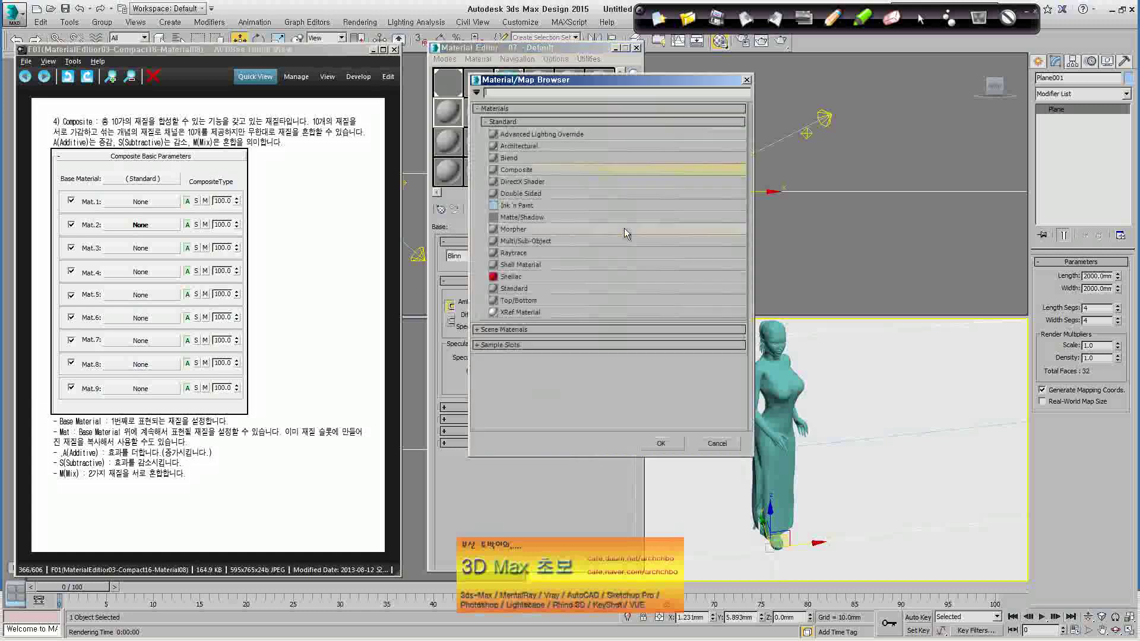
pyautogui.click(747, 80)
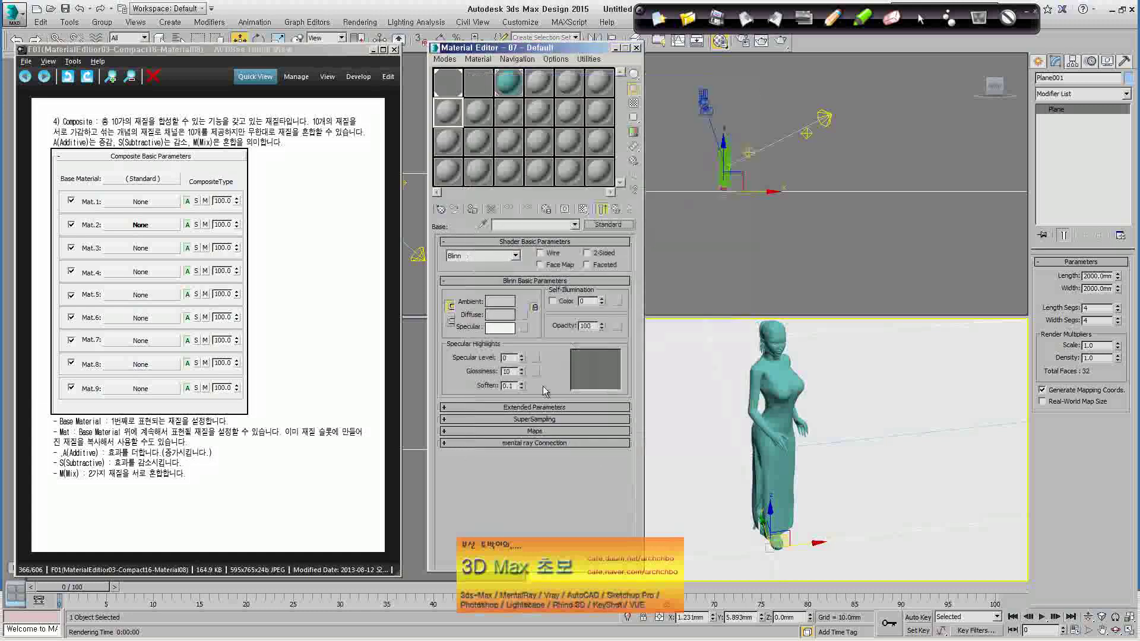
pyautogui.click(505, 316)
pyautogui.click(754, 303)
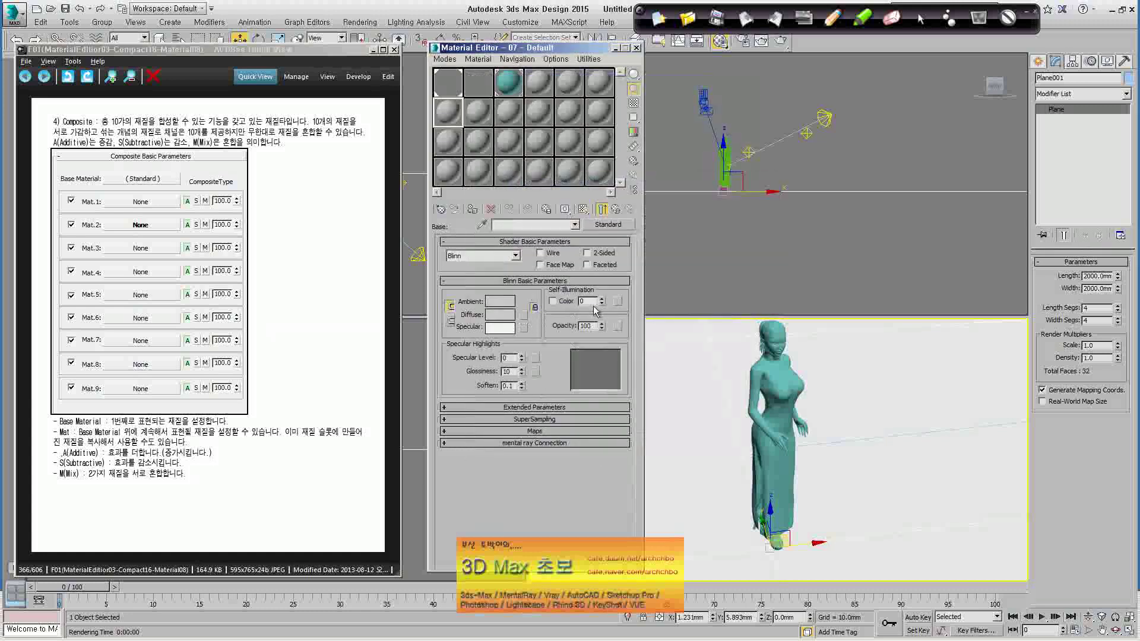
pyautogui.click(508, 315)
pyautogui.moveTo(598, 216)
pyautogui.mouseDown()
pyautogui.moveTo(612, 257)
pyautogui.moveTo(633, 203)
pyautogui.mouseUp()
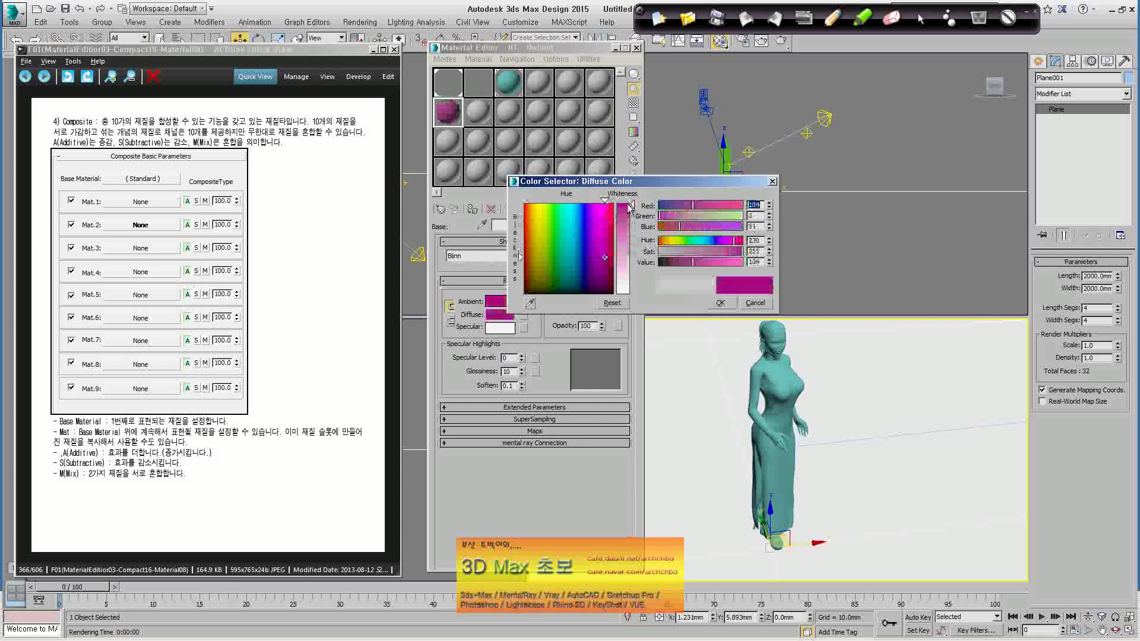
pyautogui.click(720, 303)
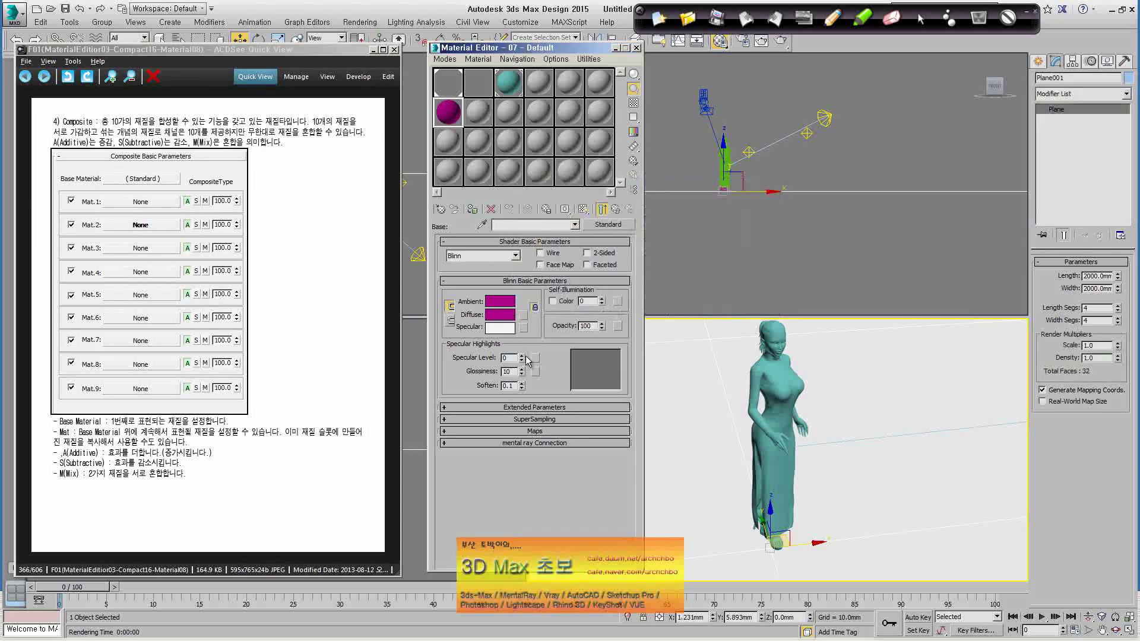
# Step: Set base specular level 75, glossiness 52, and a Raytrace reflection map at 30
pyautogui.moveTo(523, 347); pyautogui.dragTo(523, 318)
pyautogui.moveTo(521, 373); pyautogui.dragTo(523, 364)
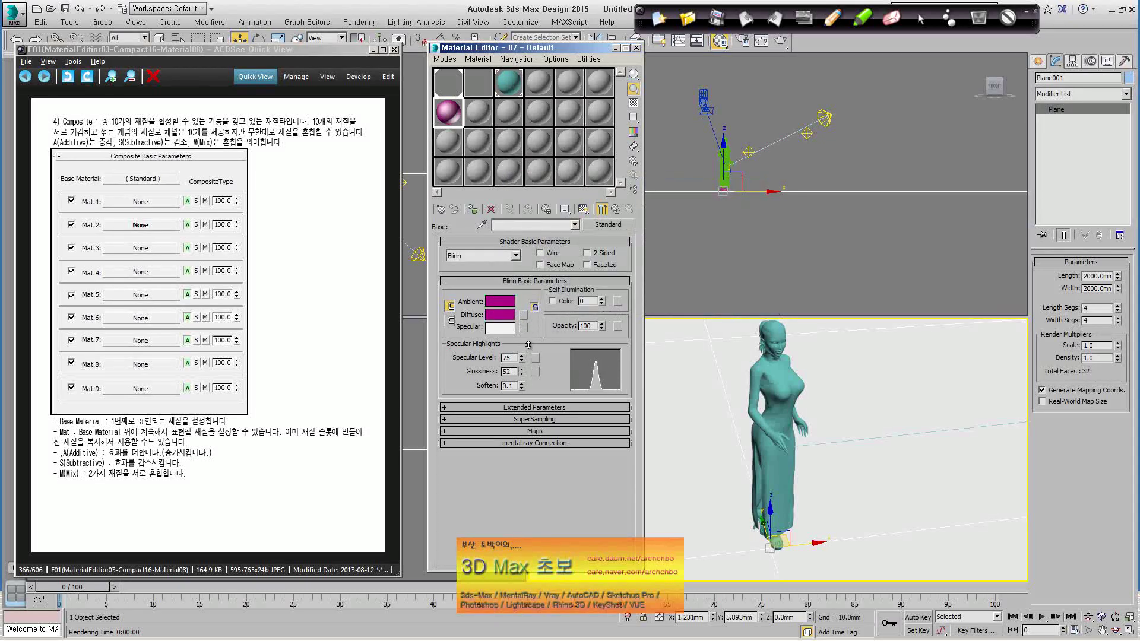
pyautogui.click(525, 432)
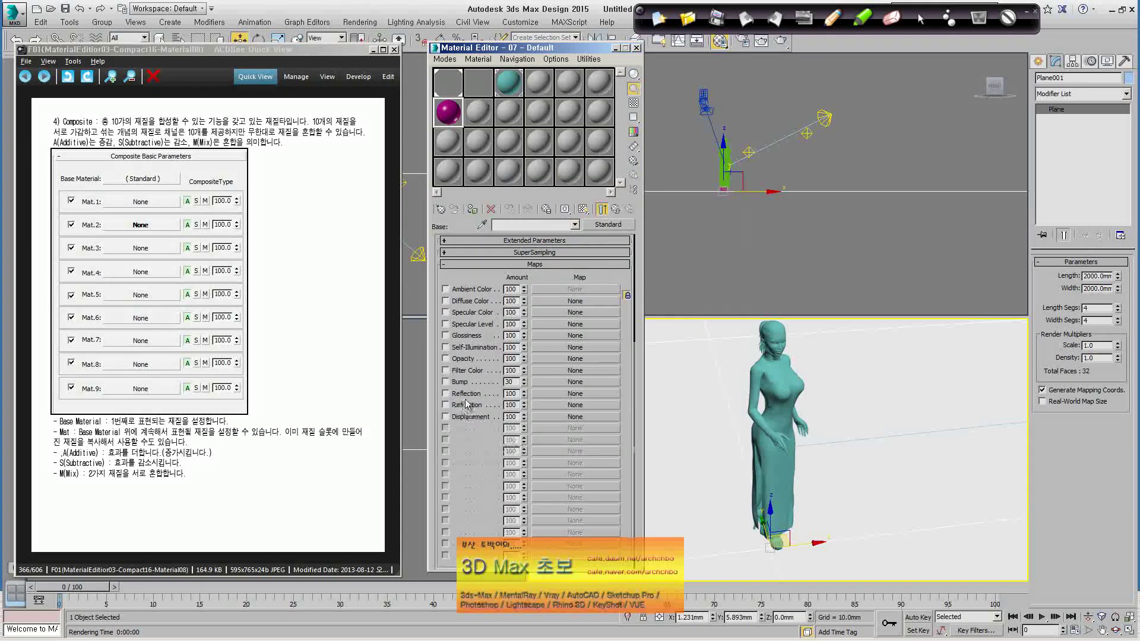
pyautogui.click(575, 395)
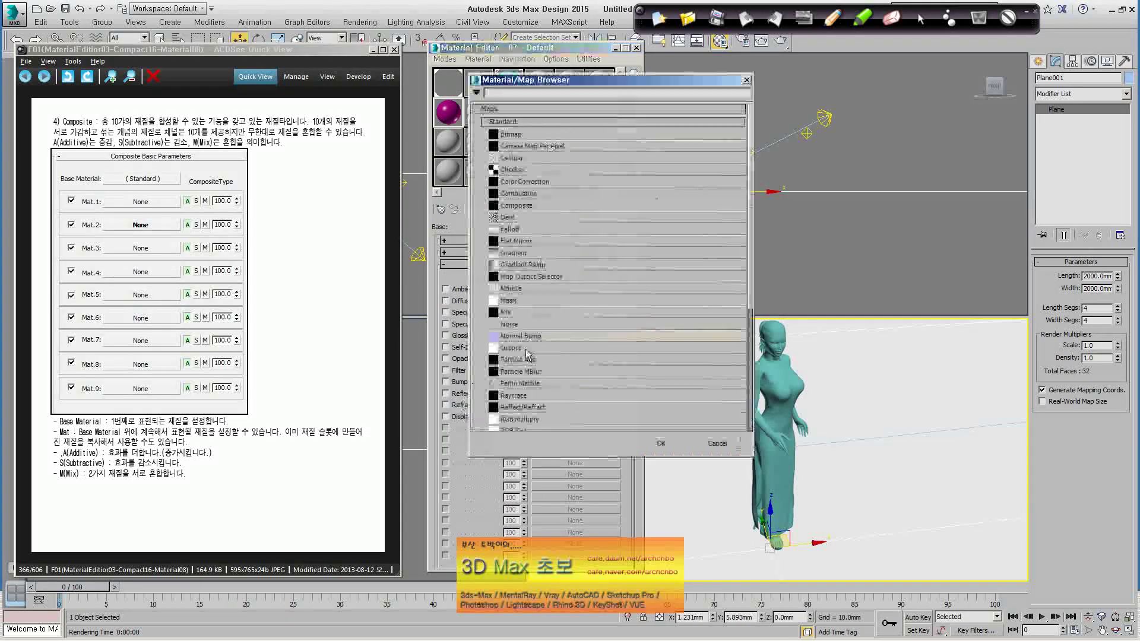
pyautogui.doubleClick(540, 397)
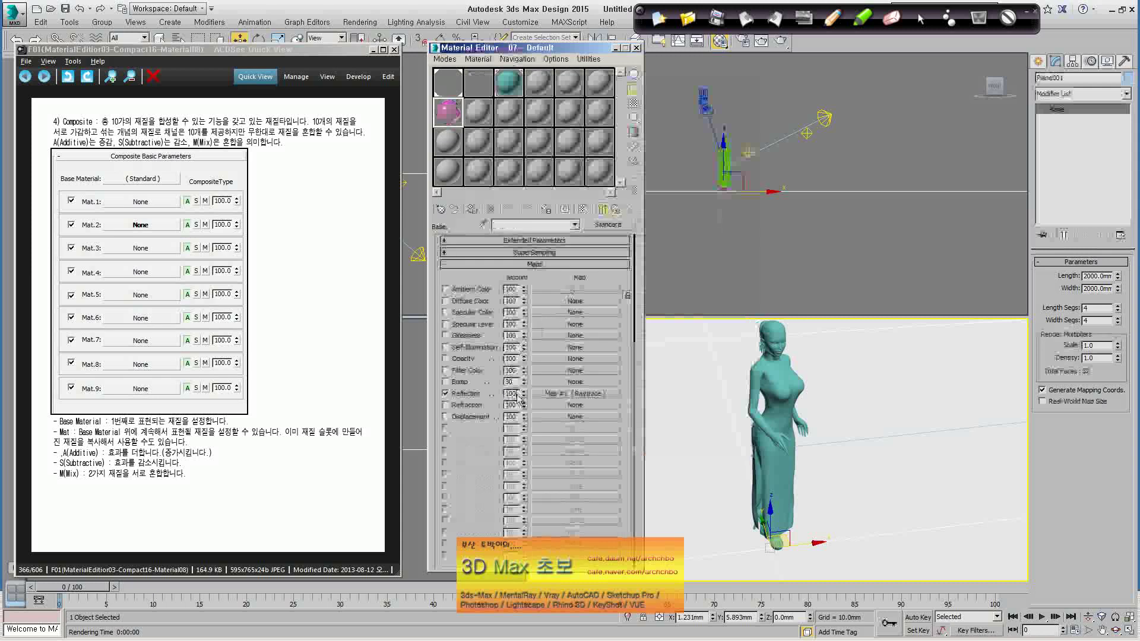
pyautogui.doubleClick(515, 394)
pyautogui.write('30')
pyautogui.press('Return')
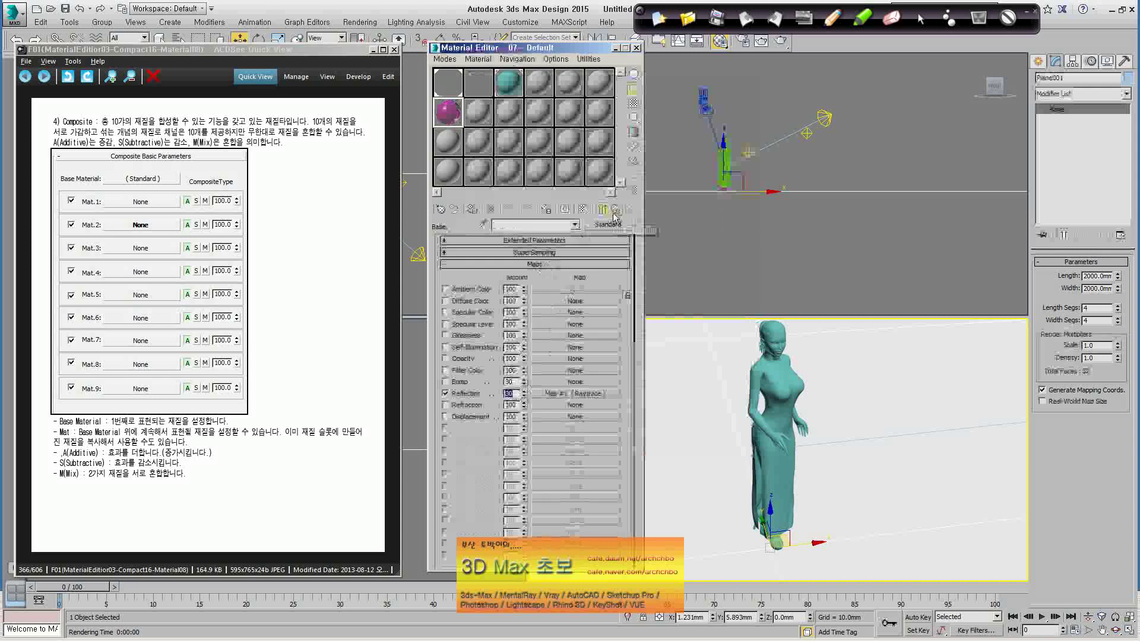
# Step: Open an enlarged material preview and assign the Composite material to the female figure
pyautogui.doubleClick(450, 115)
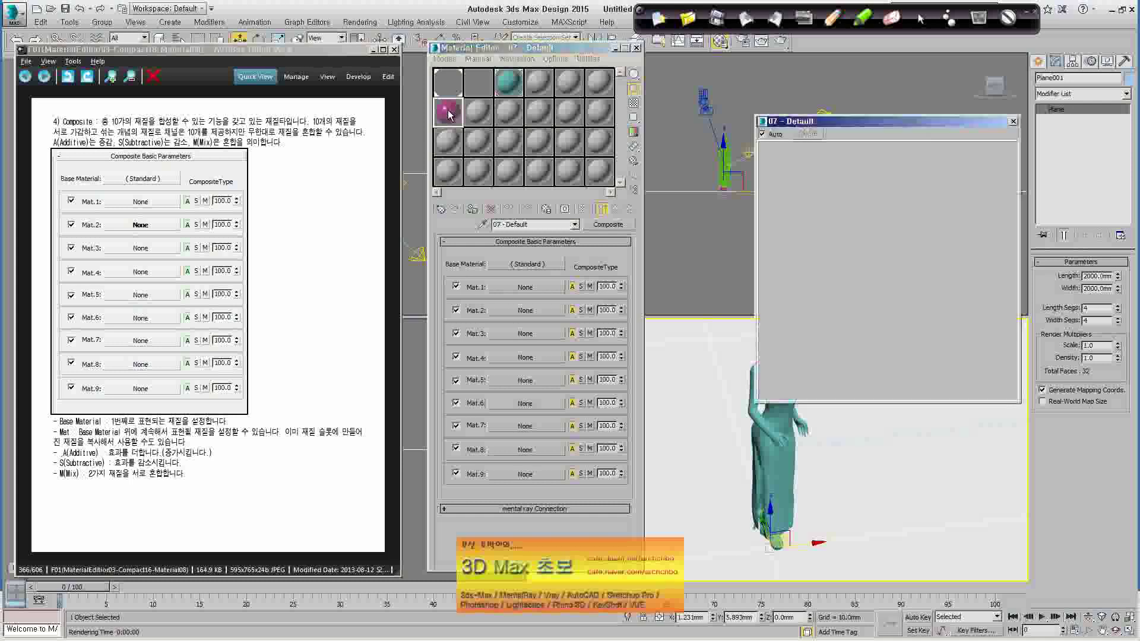
pyautogui.moveTo(915, 129); pyautogui.dragTo(1024, 247)
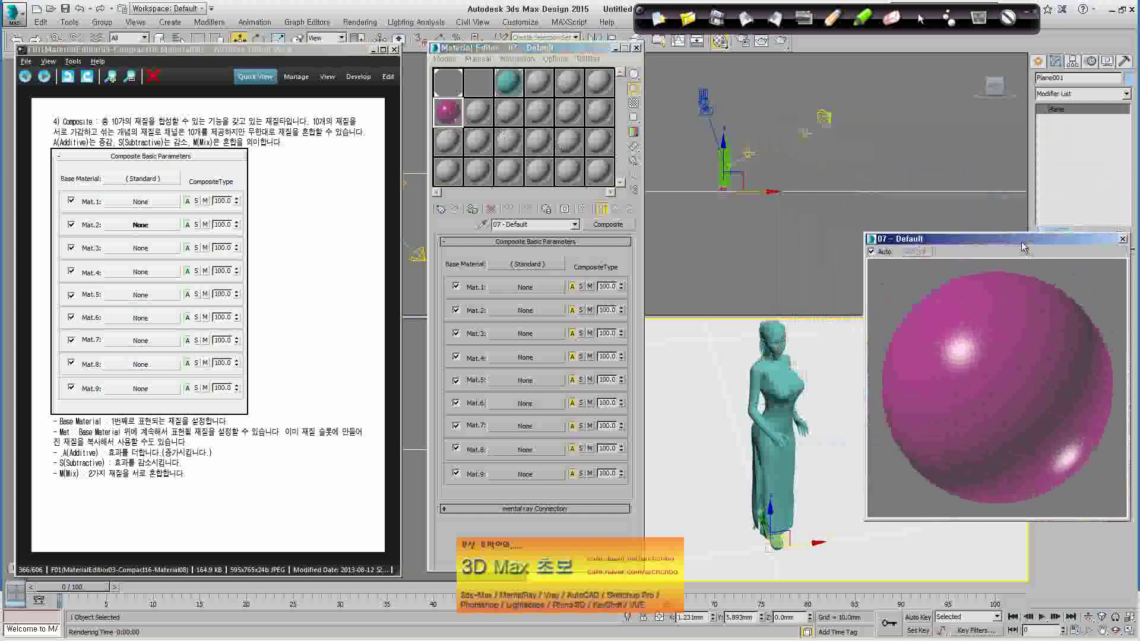
pyautogui.click(775, 368)
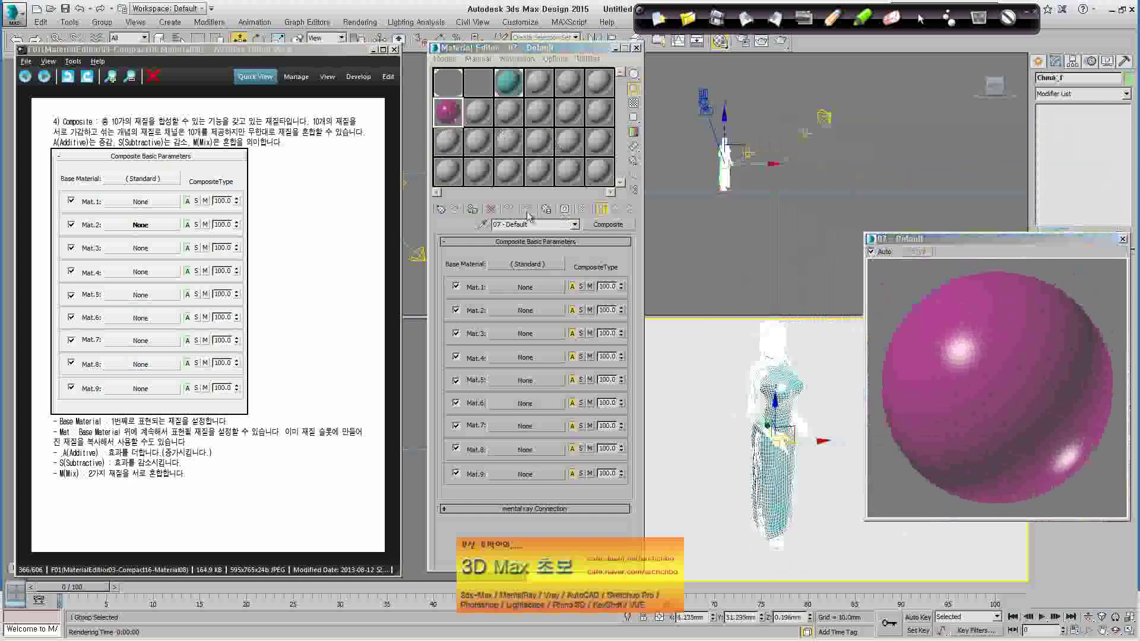
pyautogui.click(472, 210)
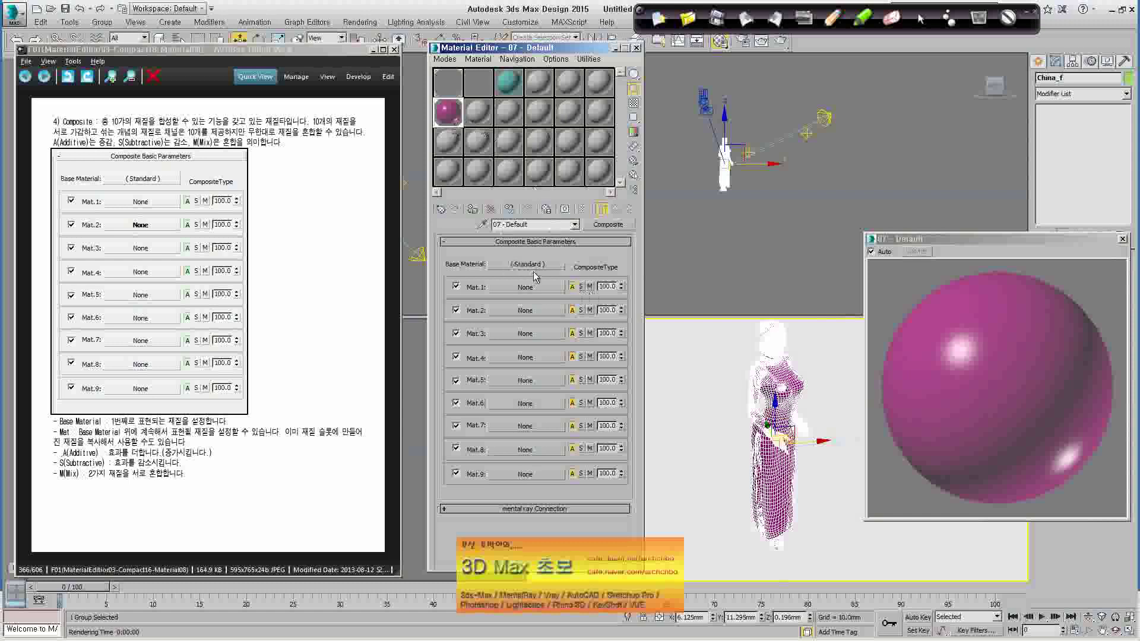
# Step: Set Mat.1 to Mix mode, load a new Standard material, and make its diffuse green
pyautogui.click(582, 287)
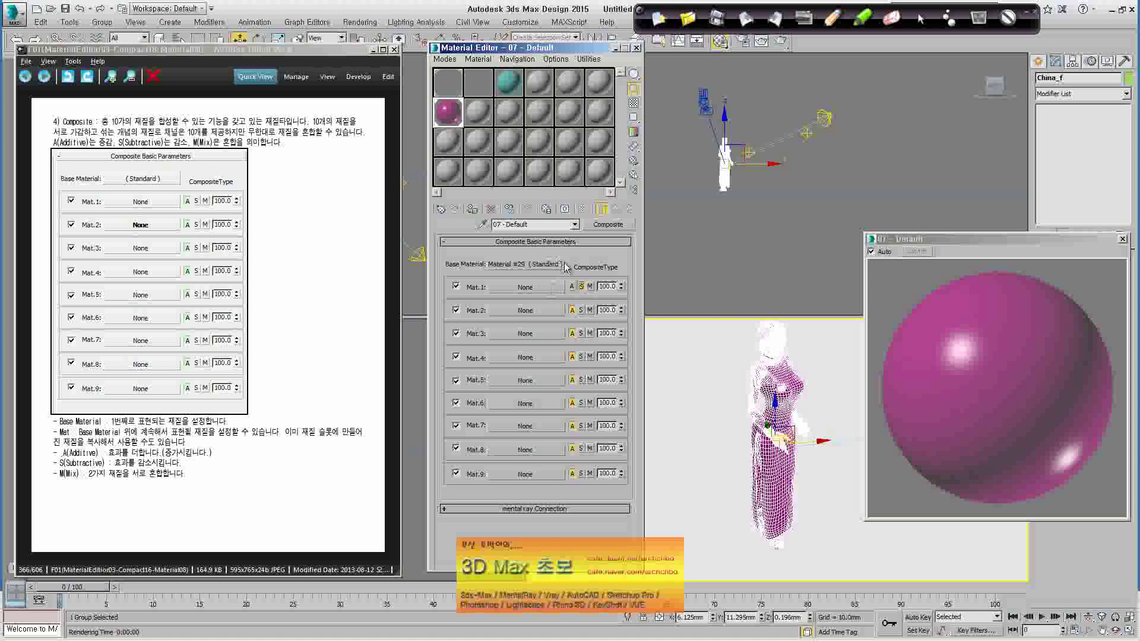
pyautogui.click(590, 287)
pyautogui.click(545, 291)
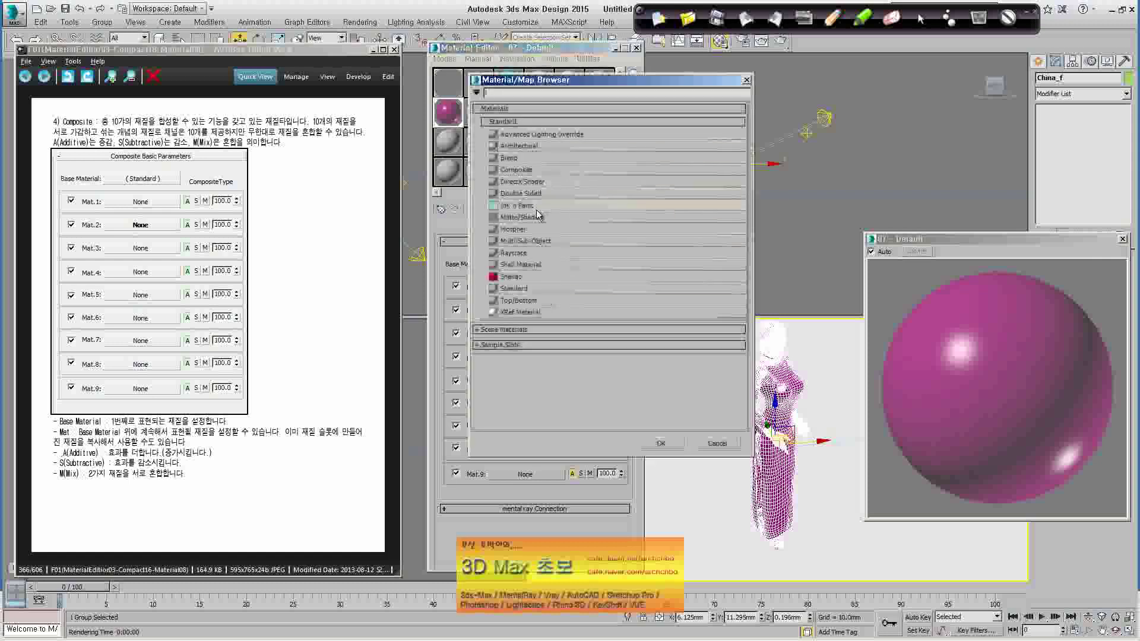
pyautogui.doubleClick(542, 288)
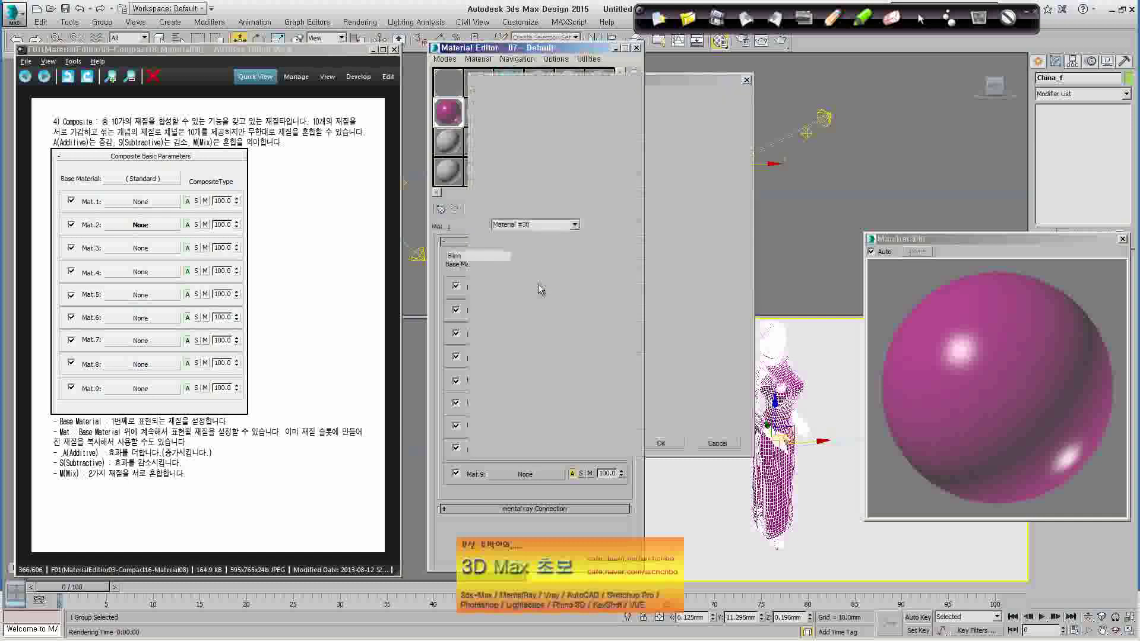
pyautogui.click(500, 314)
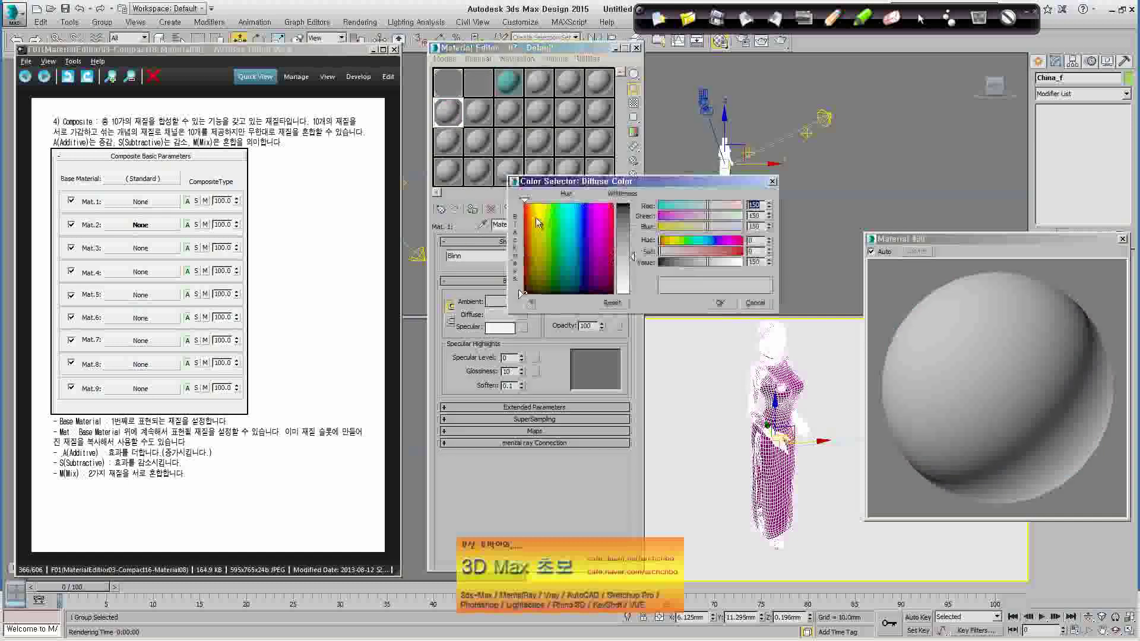
pyautogui.moveTo(554, 229); pyautogui.dragTo(555, 240)
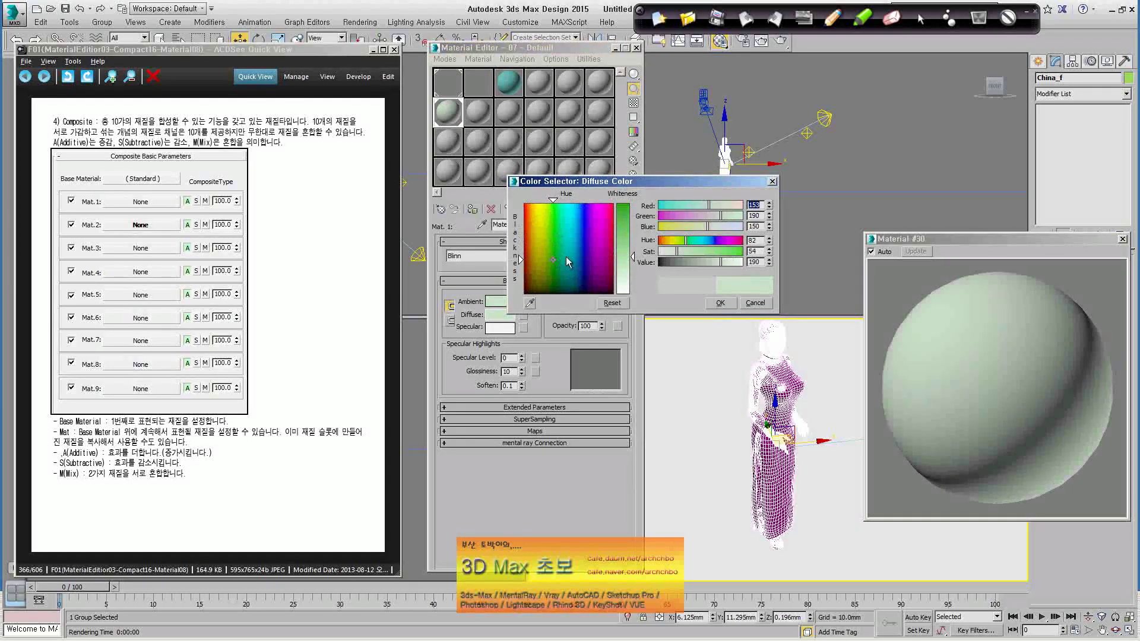
pyautogui.moveTo(630, 257); pyautogui.dragTo(630, 218)
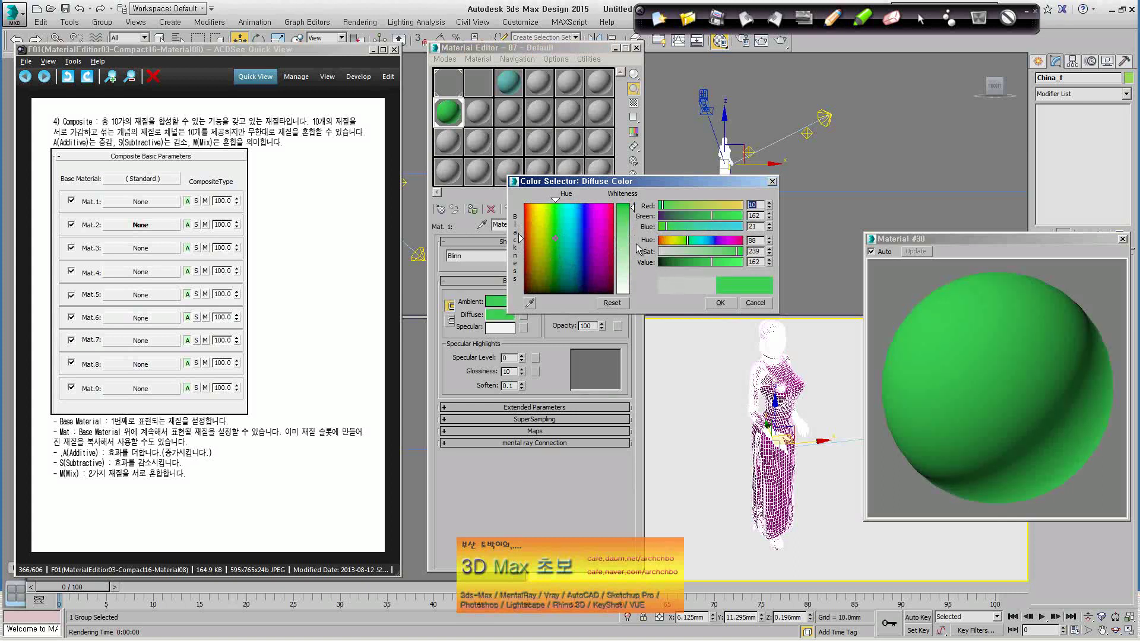
pyautogui.click(720, 303)
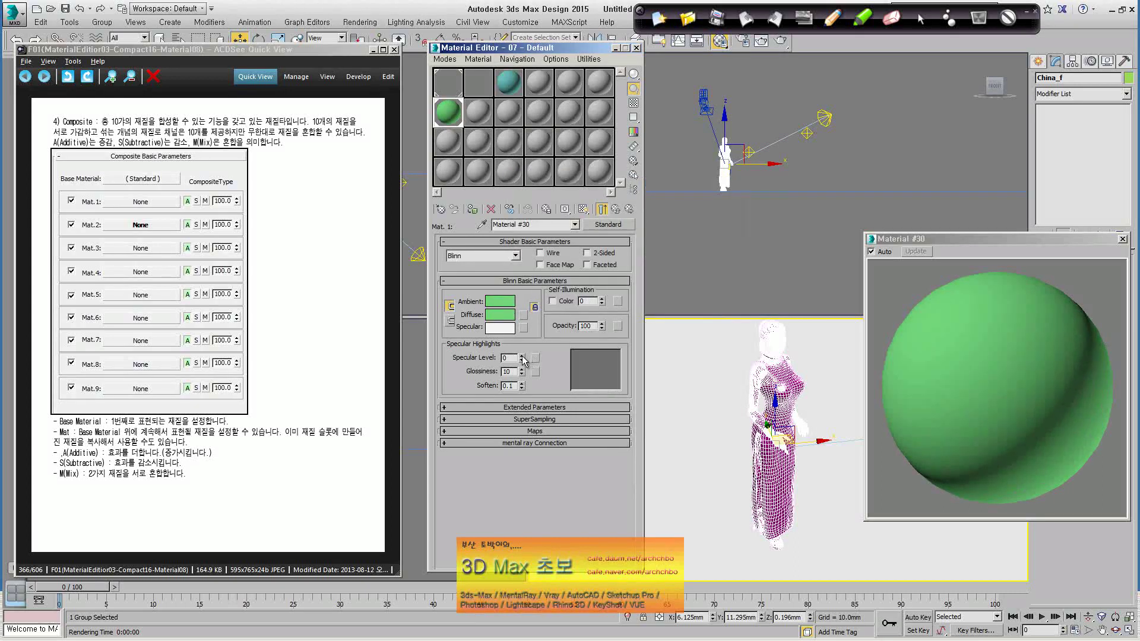
# Step: Give Material #30 specular level 48, glossiness 24, and a Raytrace reflection map
pyautogui.moveTo(522, 358); pyautogui.dragTo(528, 333)
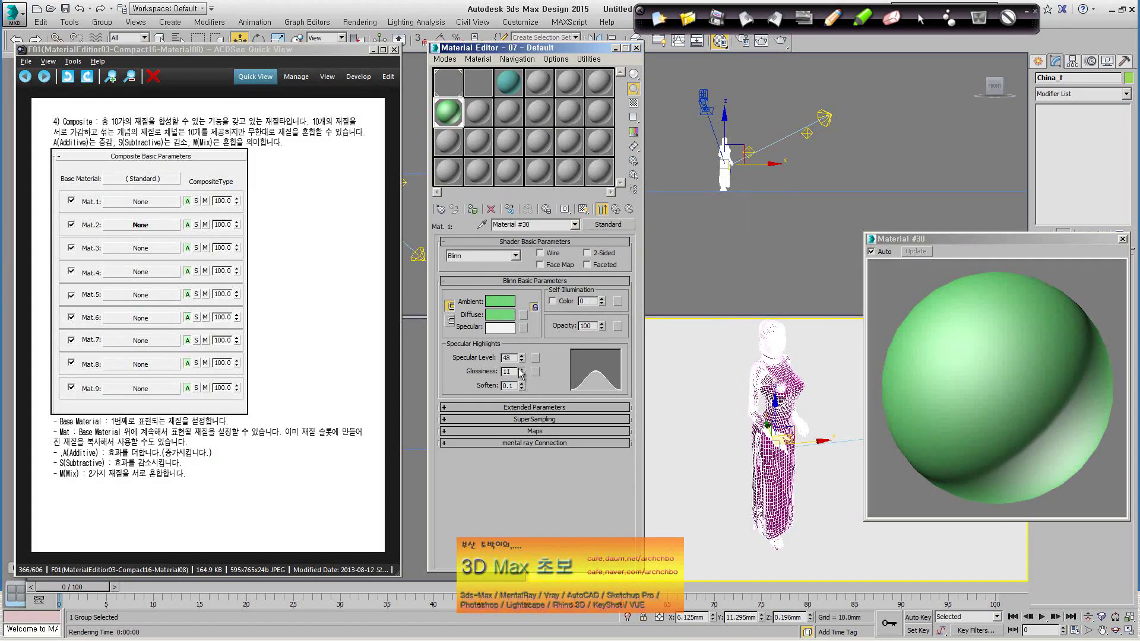
pyautogui.moveTo(521, 372); pyautogui.dragTo(526, 361)
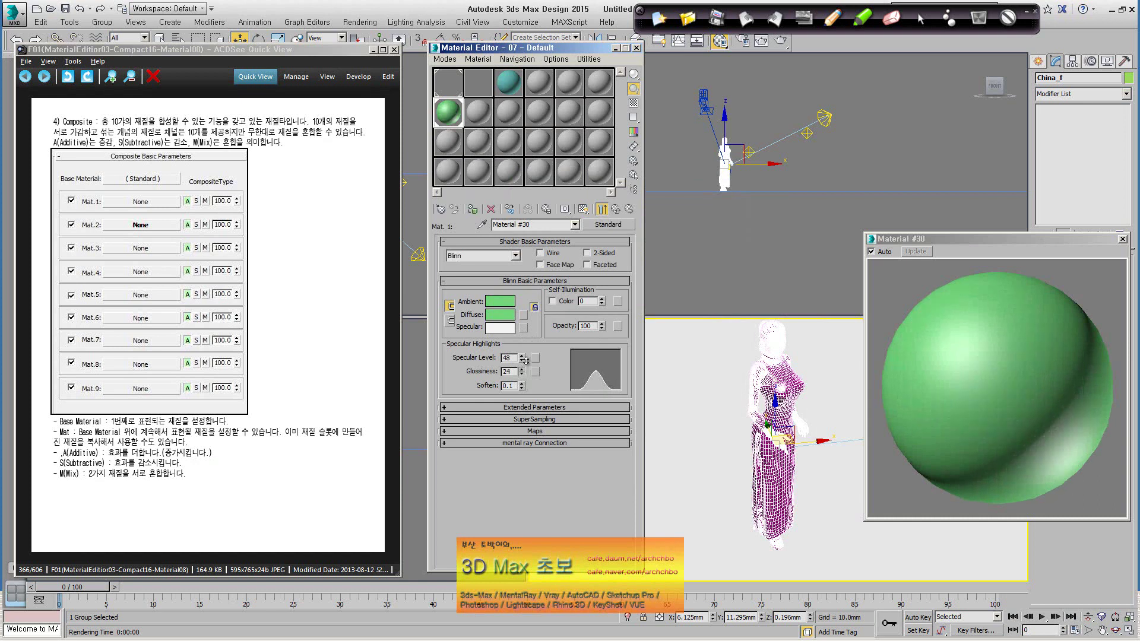
pyautogui.click(545, 432)
pyautogui.click(573, 394)
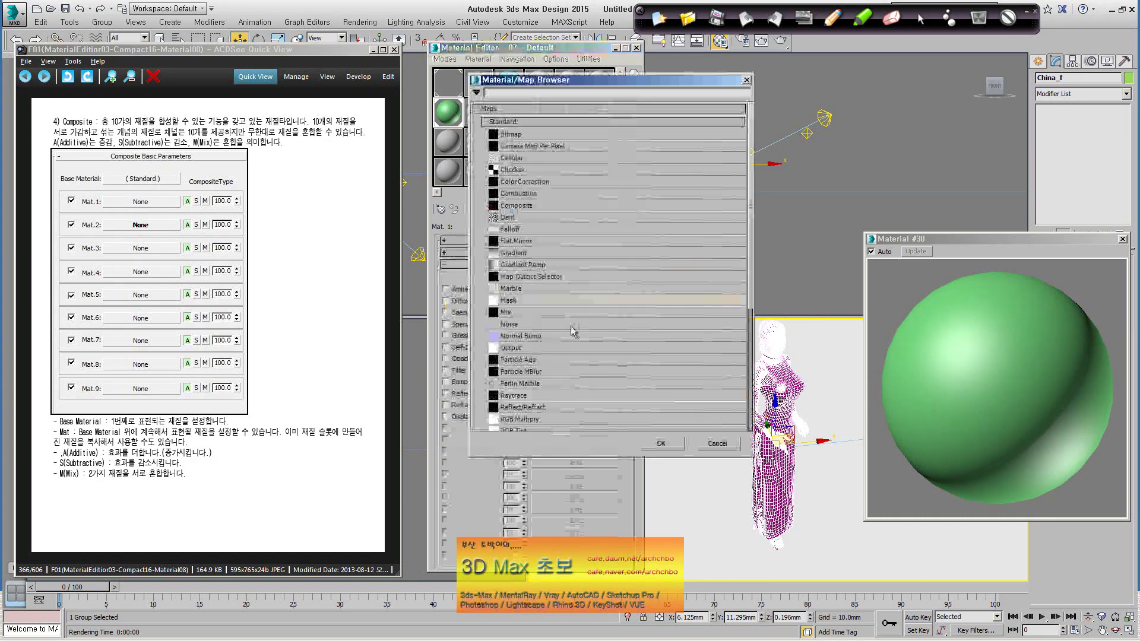
pyautogui.doubleClick(551, 395)
pyautogui.press('Up')
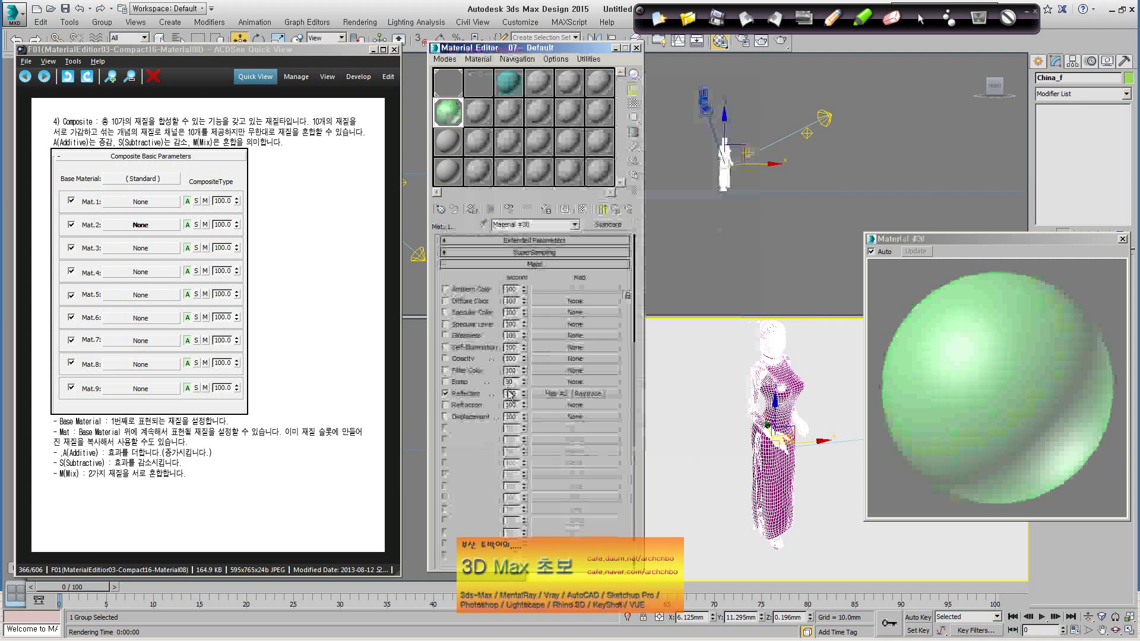
# Step: Return to the Composite level and render the Camera001 view, moving the frame window aside
pyautogui.click(602, 209)
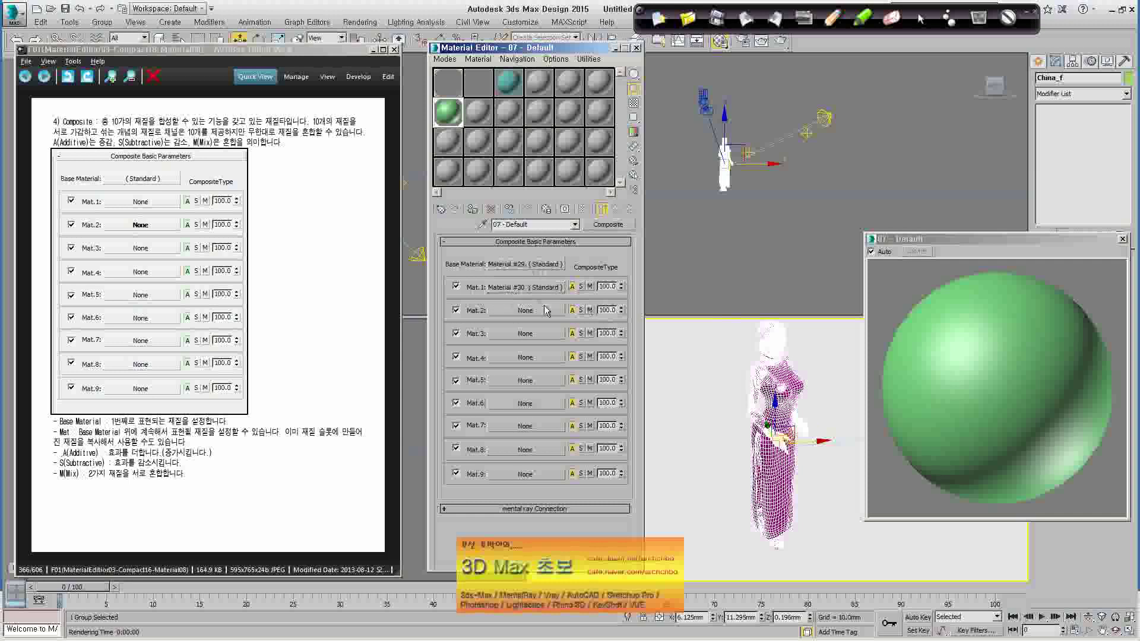
pyautogui.click(781, 41)
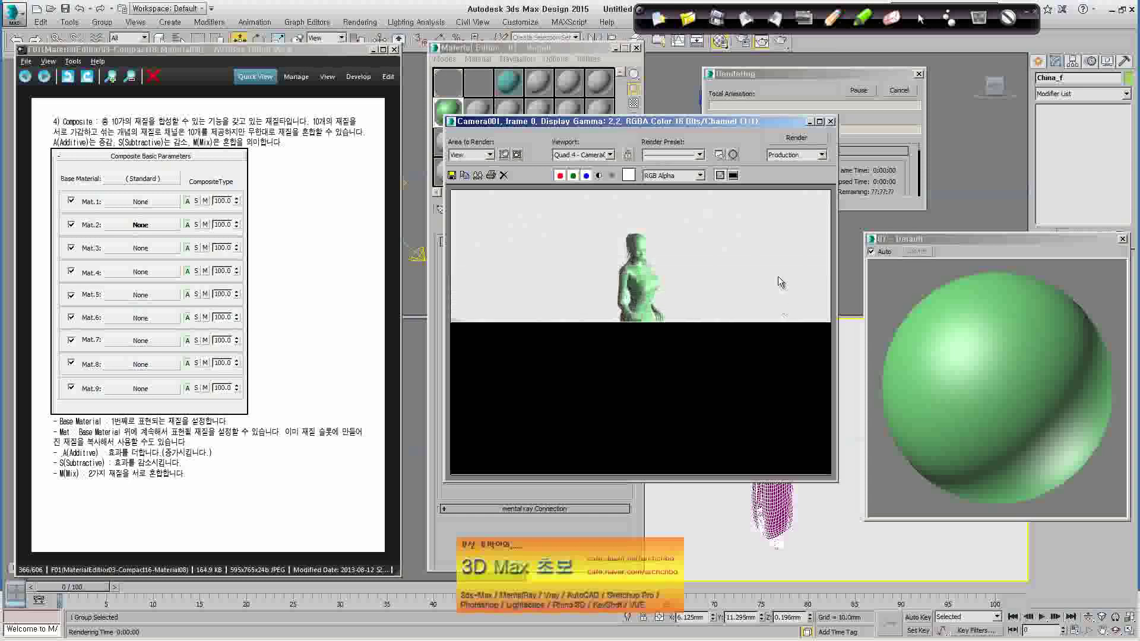
pyautogui.moveTo(736, 122); pyautogui.dragTo(944, 117)
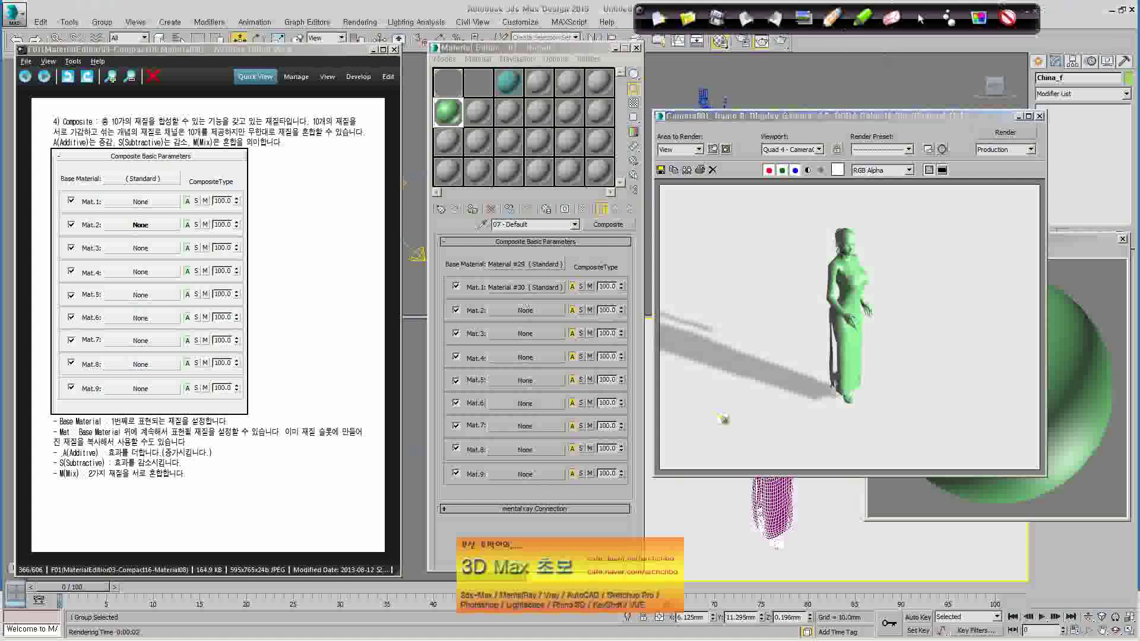
pyautogui.click(978, 24)
# Step: Draw red layer lines over the render, labelled Base and Mat 1 through 9
pyautogui.click(916, 41)
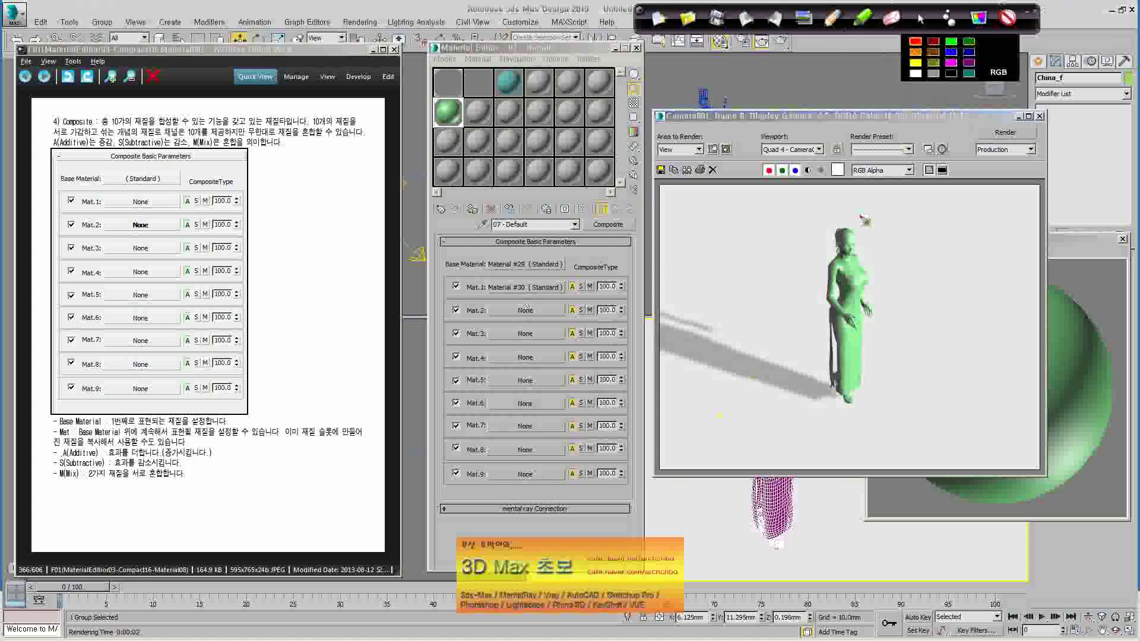
pyautogui.moveTo(700, 424); pyautogui.dragTo(825, 428)
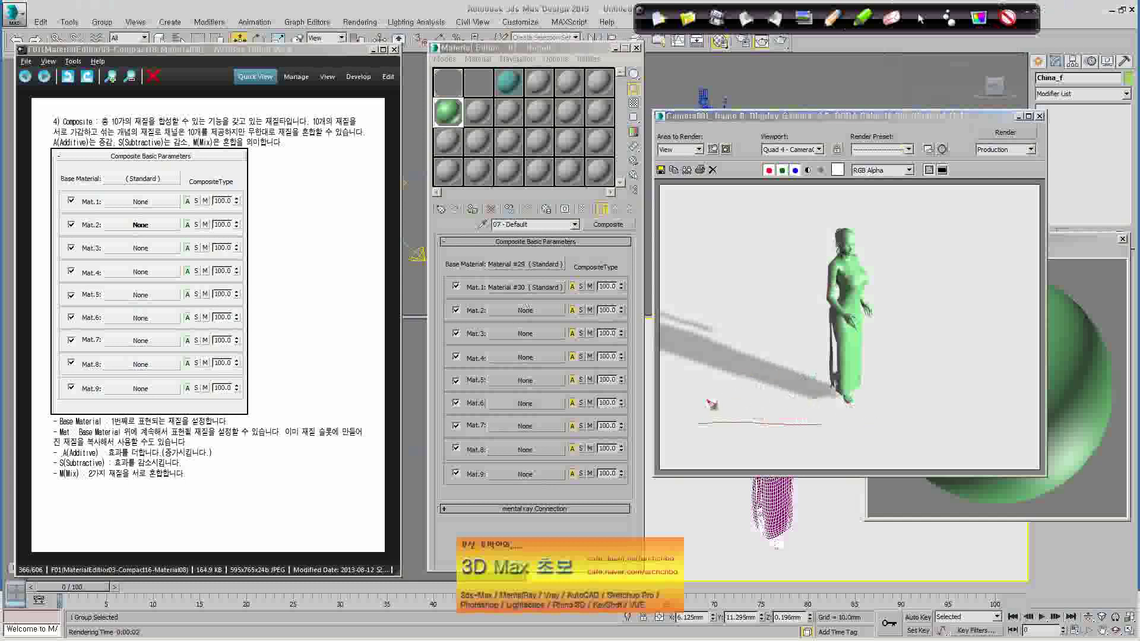
pyautogui.moveTo(699, 401); pyautogui.dragTo(820, 401)
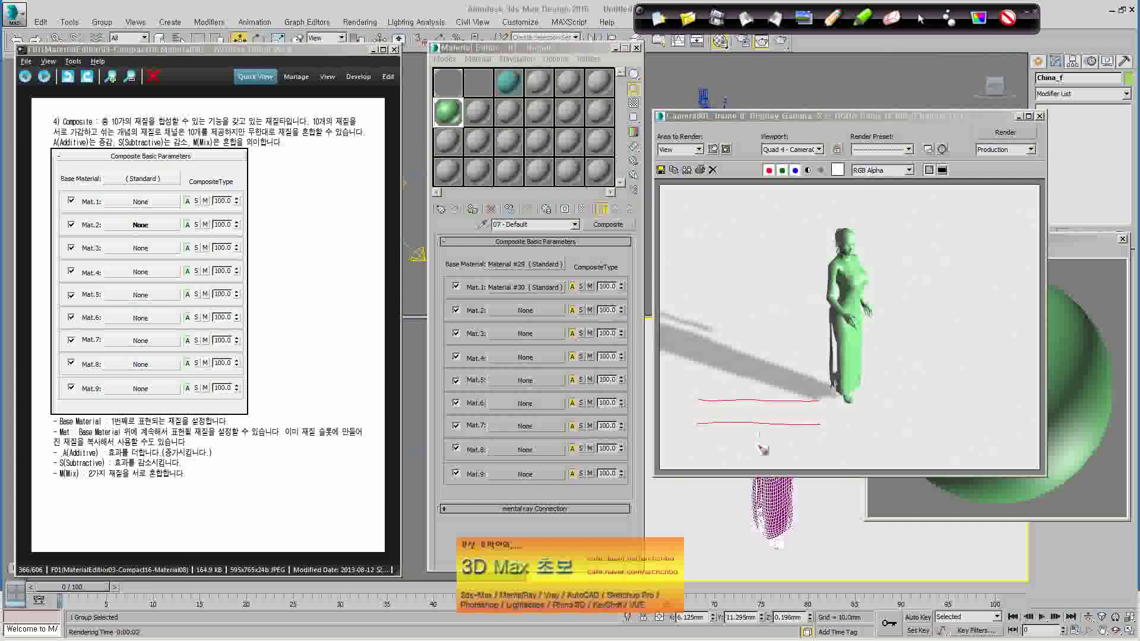
pyautogui.moveTo(761, 442); pyautogui.dragTo(806, 456)
pyautogui.moveTo(677, 387); pyautogui.dragTo(702, 405)
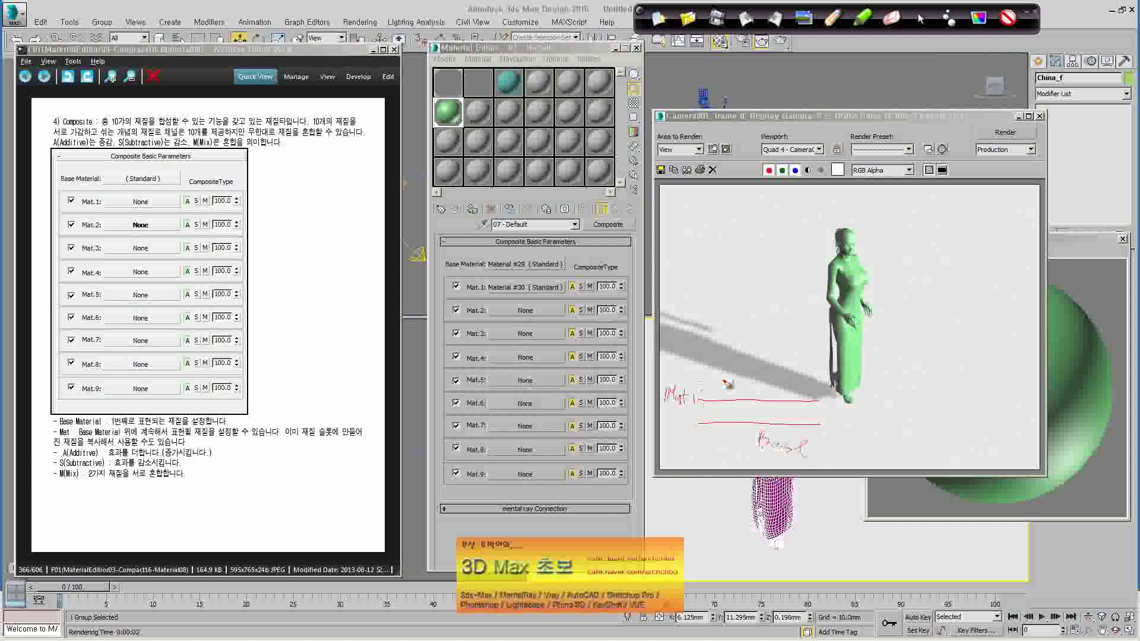
pyautogui.moveTo(826, 381)
pyautogui.mouseDown()
pyautogui.moveTo(699, 374)
pyautogui.moveTo(816, 352)
pyautogui.mouseUp()
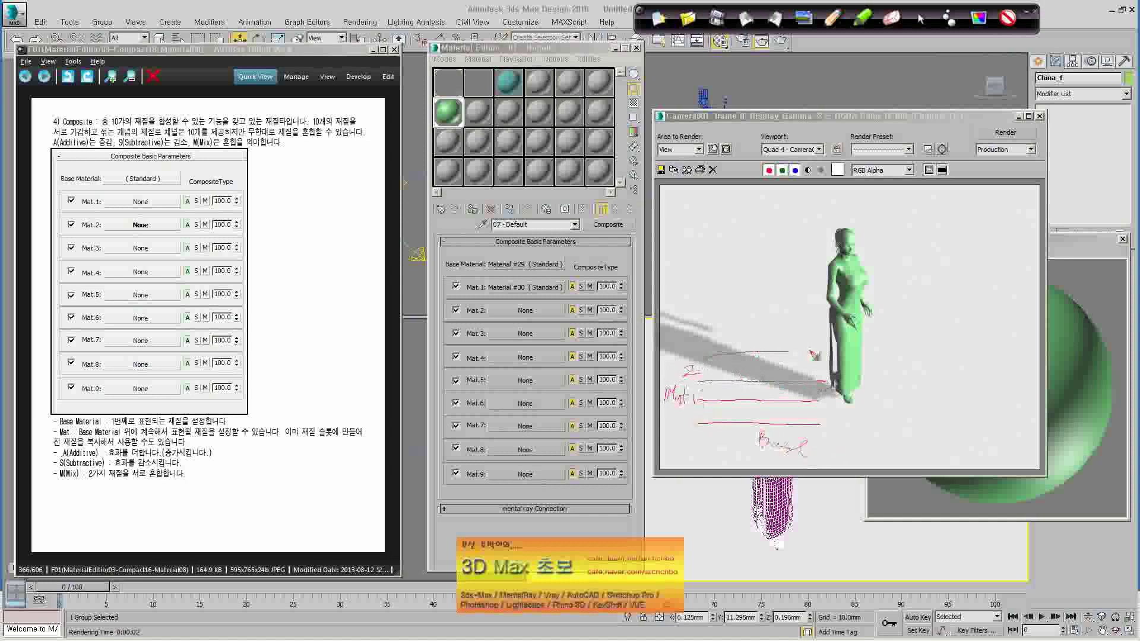
pyautogui.moveTo(715, 333); pyautogui.dragTo(814, 330)
pyautogui.moveTo(696, 315)
pyautogui.mouseDown()
pyautogui.moveTo(703, 336)
pyautogui.moveTo(724, 313)
pyautogui.mouseUp()
pyautogui.moveTo(834, 313)
pyautogui.mouseDown()
pyautogui.moveTo(722, 313)
pyautogui.moveTo(699, 333)
pyautogui.mouseUp()
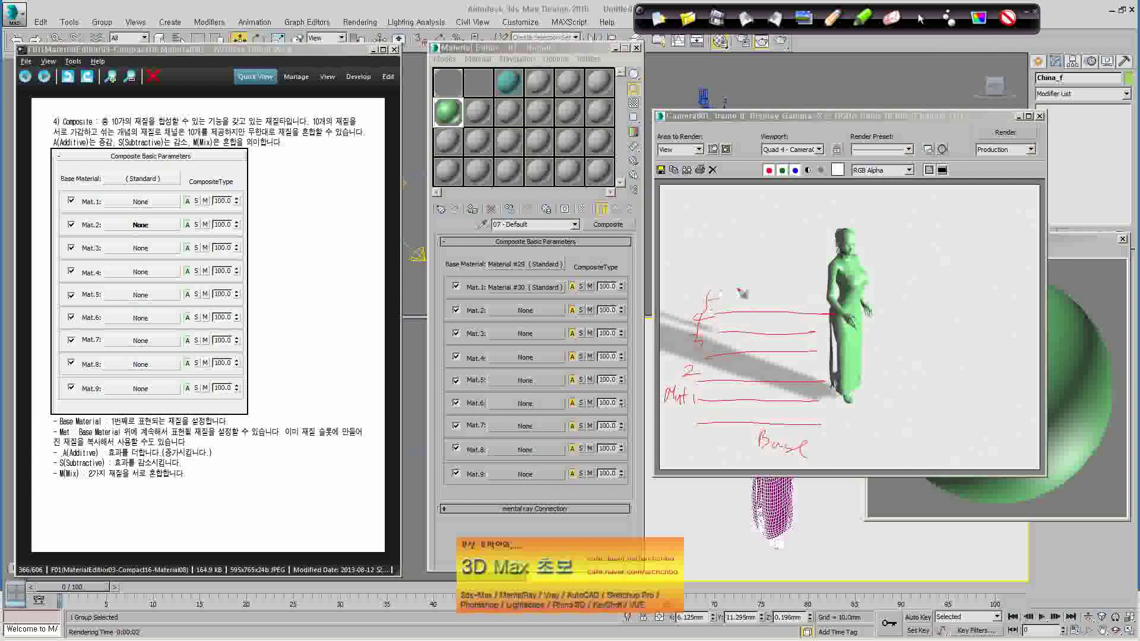
pyautogui.moveTo(831, 289)
pyautogui.mouseDown()
pyautogui.moveTo(709, 292)
pyautogui.moveTo(828, 273)
pyautogui.mouseUp()
pyautogui.moveTo(722, 250)
pyautogui.mouseDown()
pyautogui.moveTo(831, 249)
pyautogui.moveTo(837, 228)
pyautogui.mouseUp()
pyautogui.moveTo(716, 205)
pyautogui.mouseDown()
pyautogui.moveTo(837, 200)
pyautogui.moveTo(693, 217)
pyautogui.mouseUp()
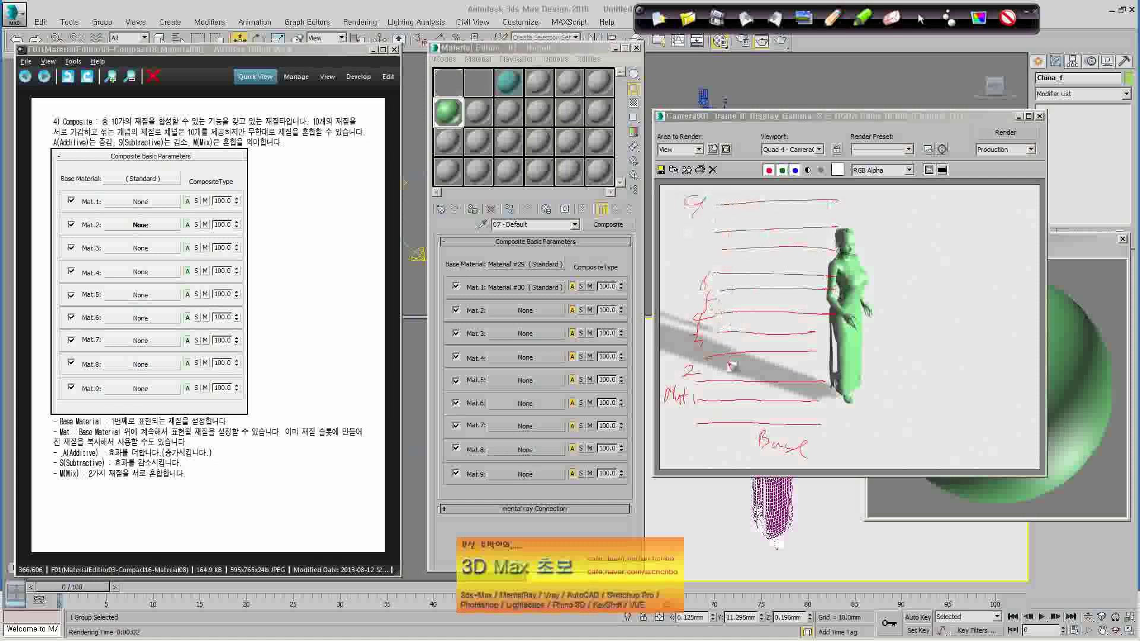
# Step: Circle the Base label, green material sample and Mat.1 amount, and add a handwritten note
pyautogui.moveTo(565, 241); pyautogui.dragTo(573, 243)
pyautogui.moveTo(763, 456); pyautogui.dragTo(810, 469)
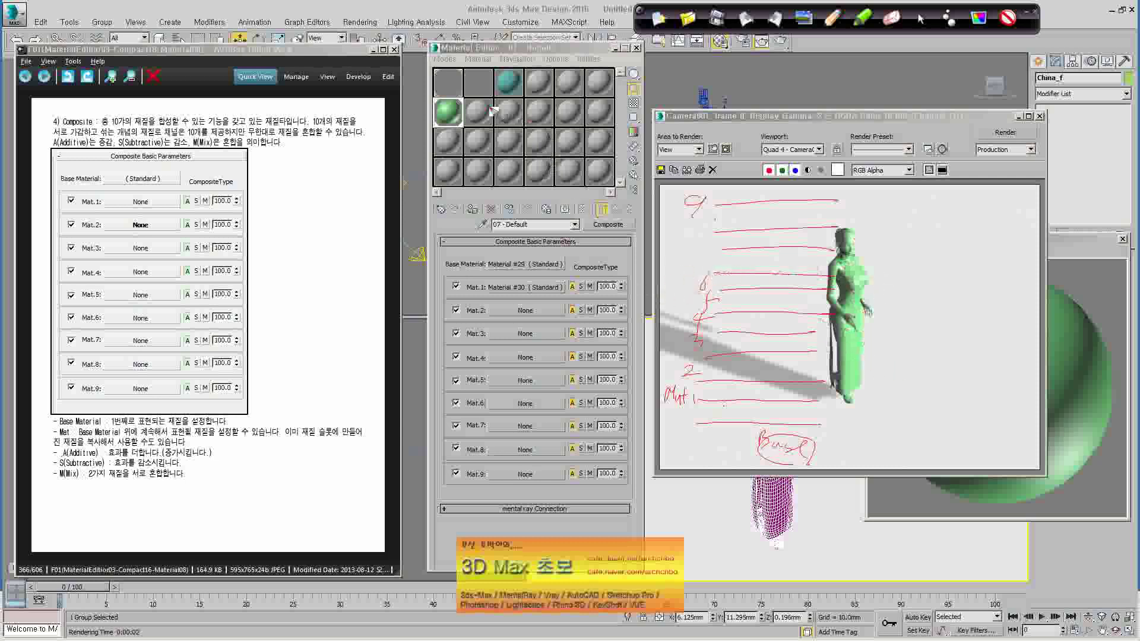
pyautogui.moveTo(444, 118); pyautogui.dragTo(466, 126)
pyautogui.moveTo(908, 375)
pyautogui.mouseDown()
pyautogui.moveTo(937, 397)
pyautogui.moveTo(965, 380)
pyautogui.moveTo(1003, 401)
pyautogui.moveTo(977, 404)
pyautogui.mouseUp()
pyautogui.moveTo(938, 404)
pyautogui.mouseDown()
pyautogui.moveTo(950, 419)
pyautogui.moveTo(993, 420)
pyautogui.moveTo(979, 442)
pyautogui.mouseUp()
pyautogui.moveTo(1000, 422); pyautogui.dragTo(1008, 428)
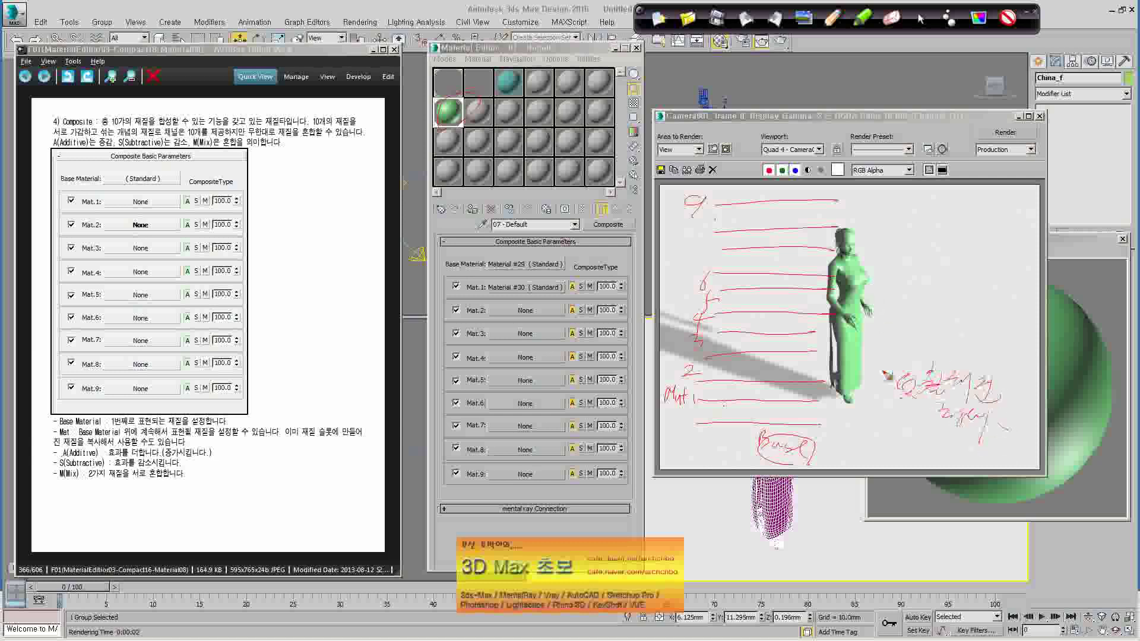
pyautogui.moveTo(621, 279); pyautogui.dragTo(629, 292)
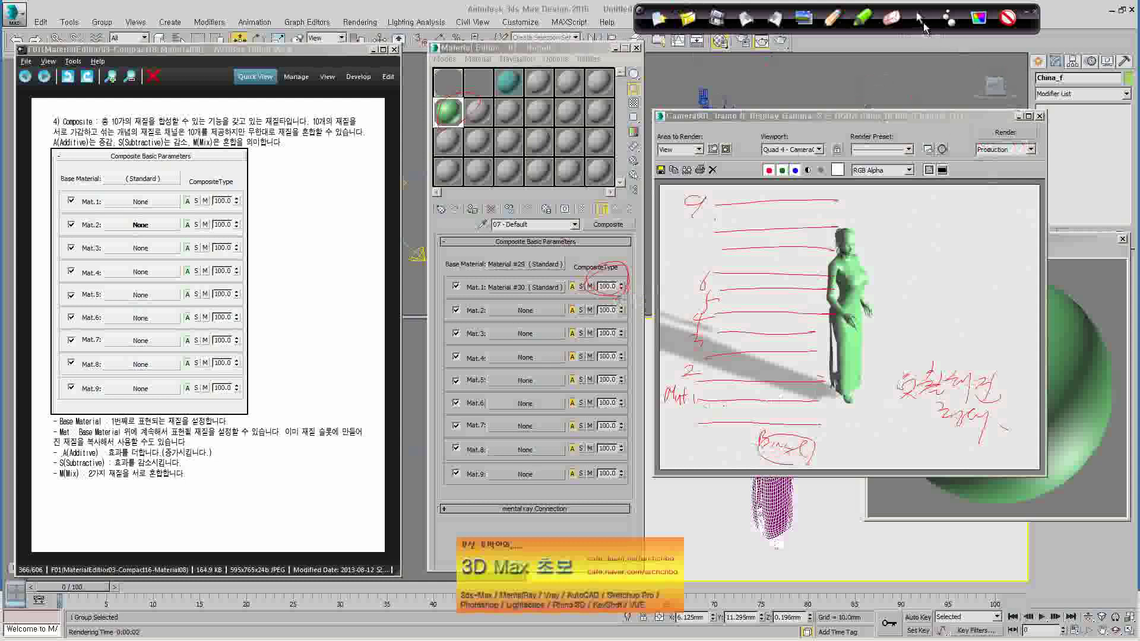
# Step: Clear the annotations, set Mat.1's amount to 50.0, and re-render the camera view
pyautogui.click(659, 19)
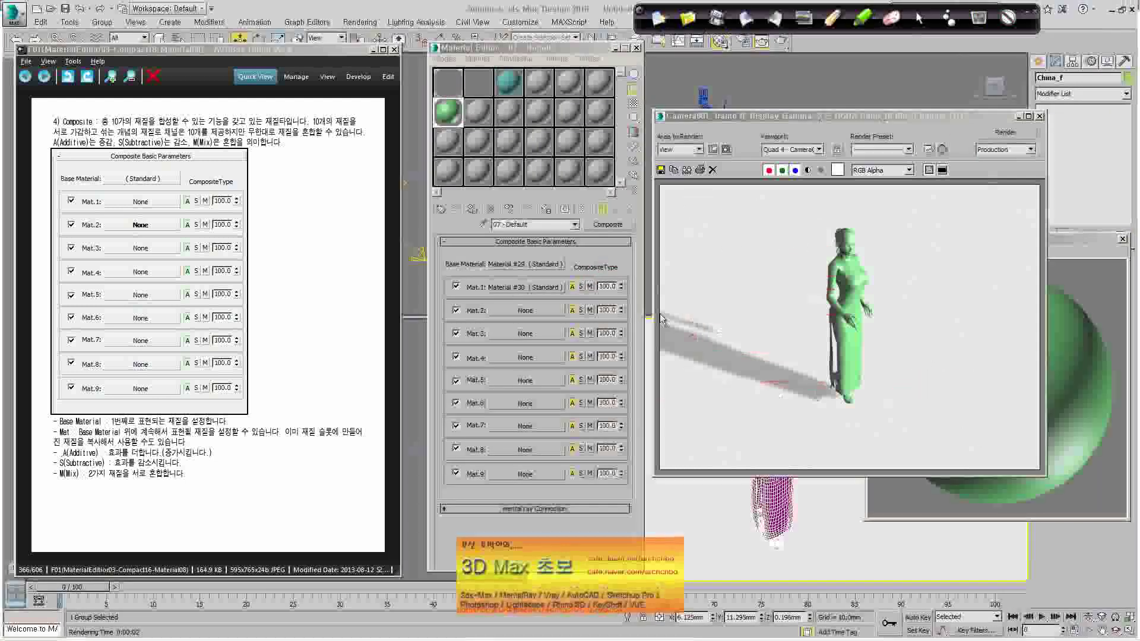
pyautogui.doubleClick(607, 286)
pyautogui.write('50')
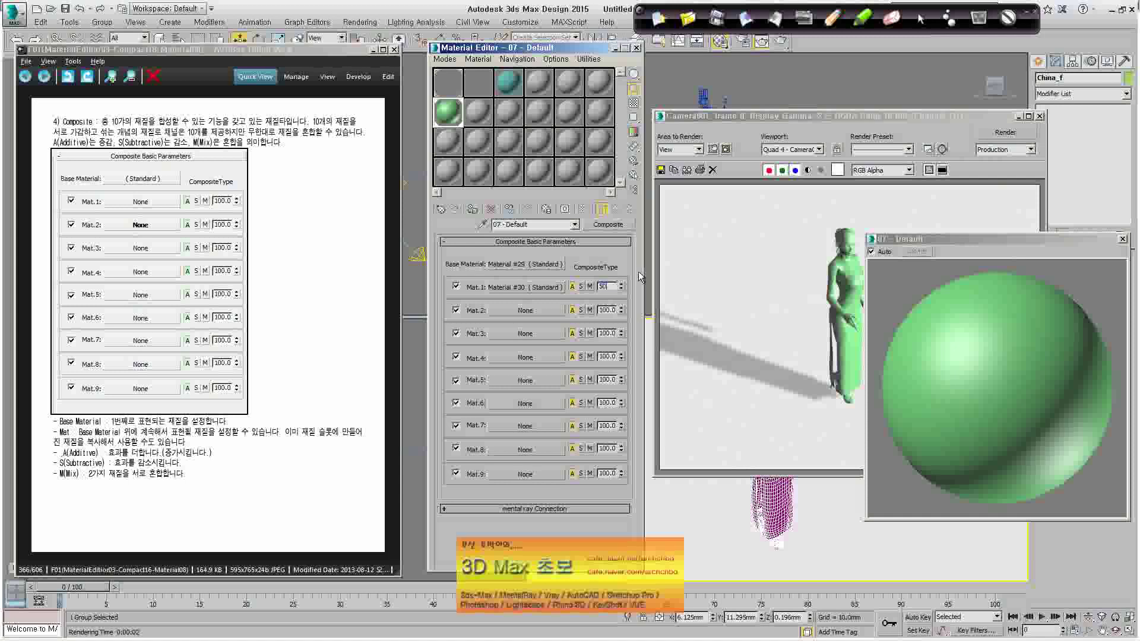
pyautogui.press('Return')
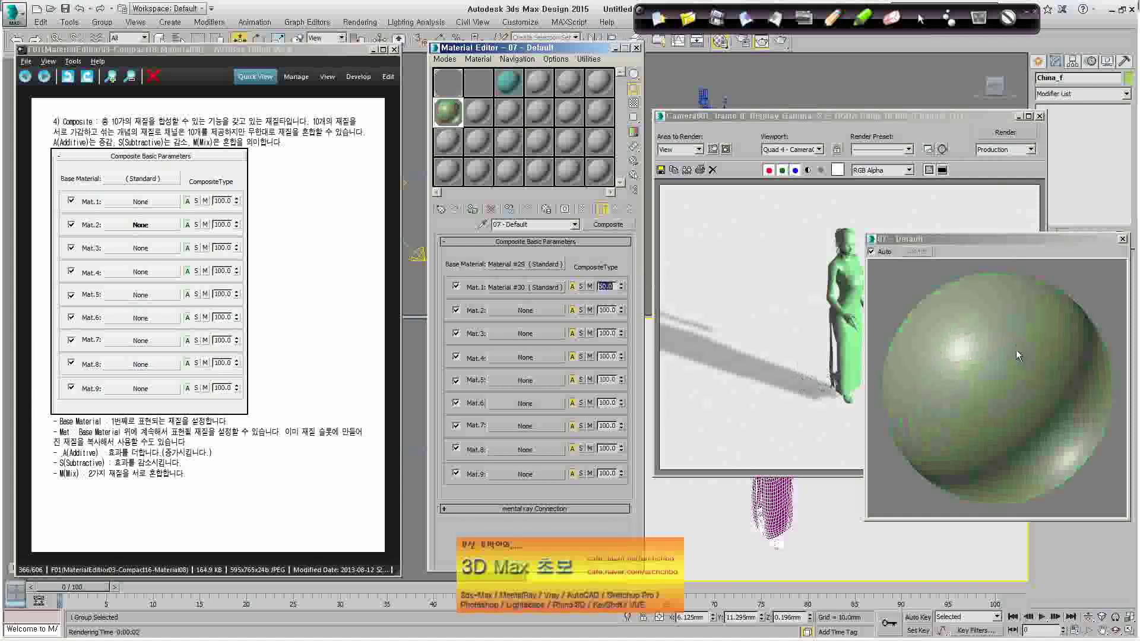
pyautogui.click(1032, 135)
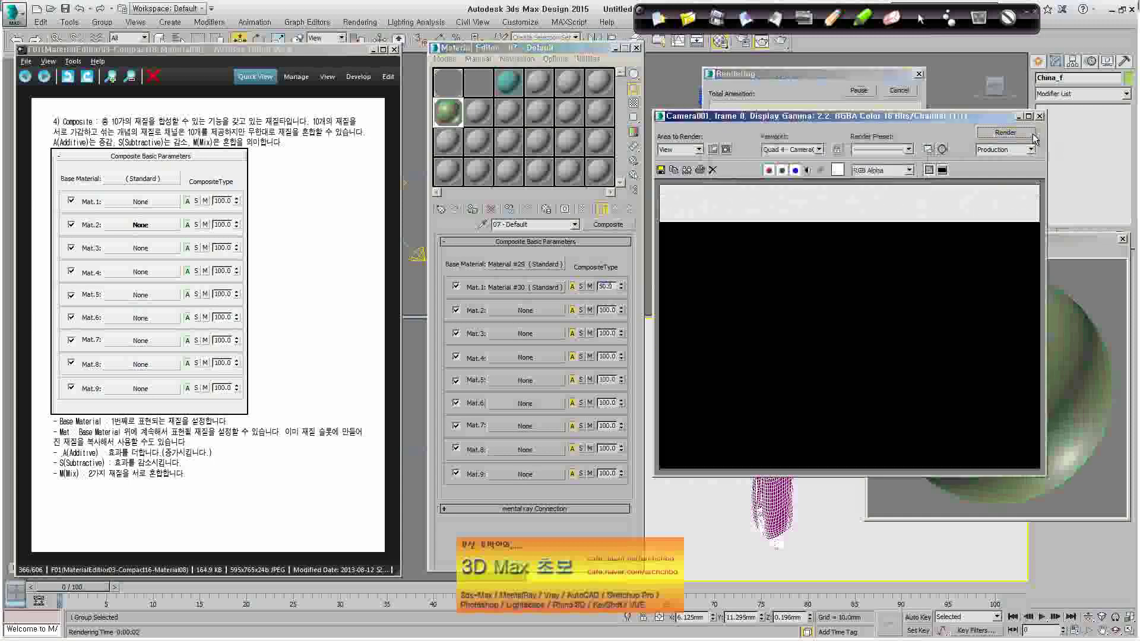